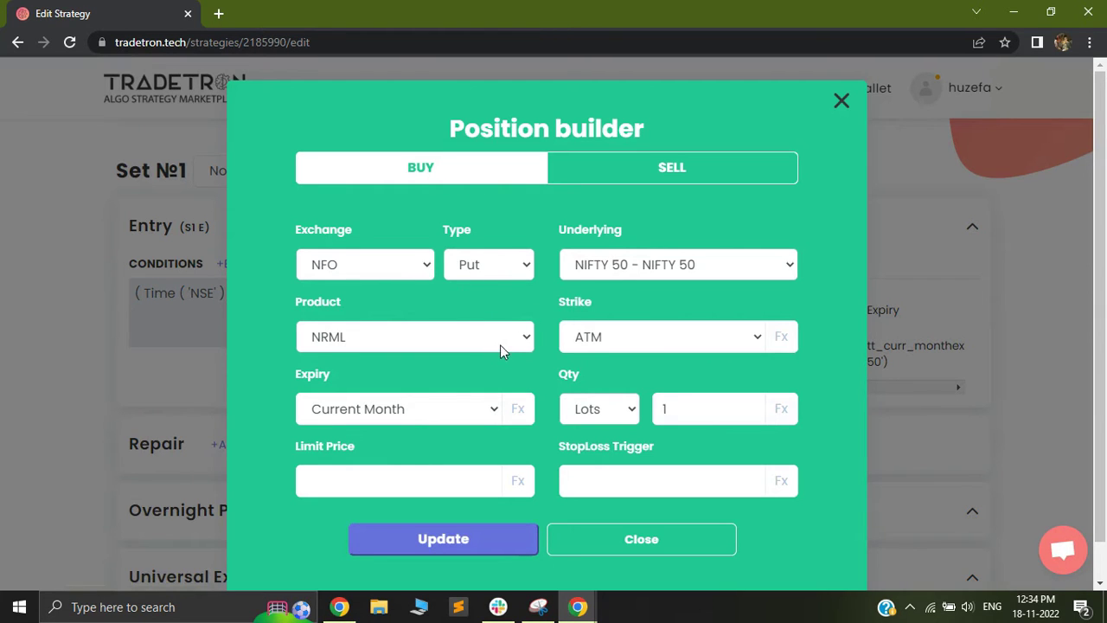
# Step: Add a Repair Once block to Set 1 and paste the NIFTY 50 put entry leg into it as an exit leg
pyautogui.click(840, 102)
pyautogui.scroll(-1, 654, 321)
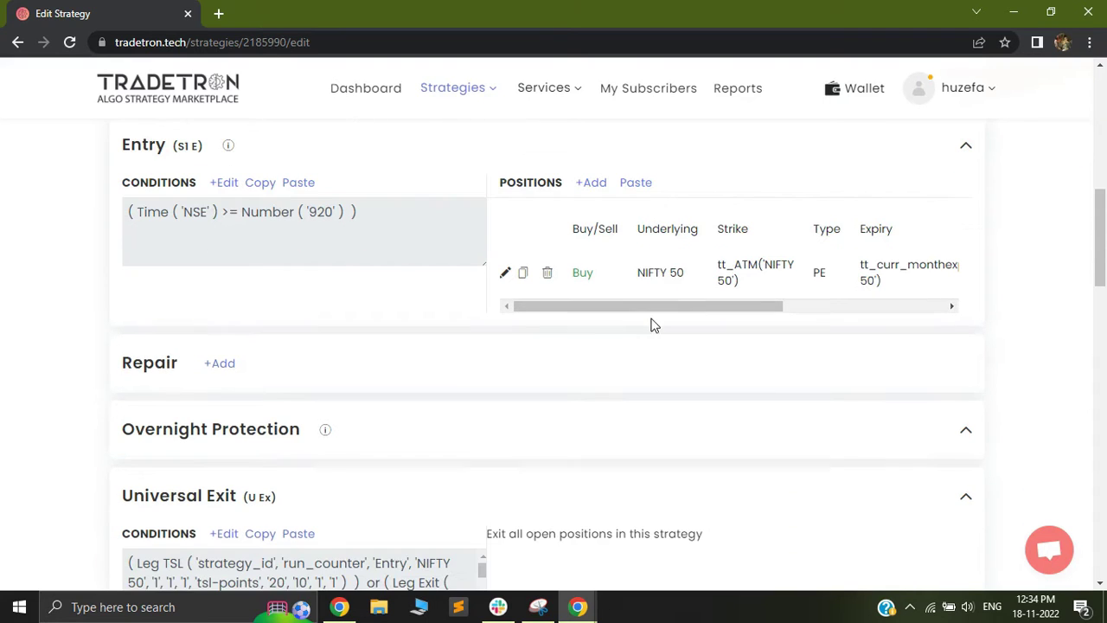
pyautogui.click(221, 363)
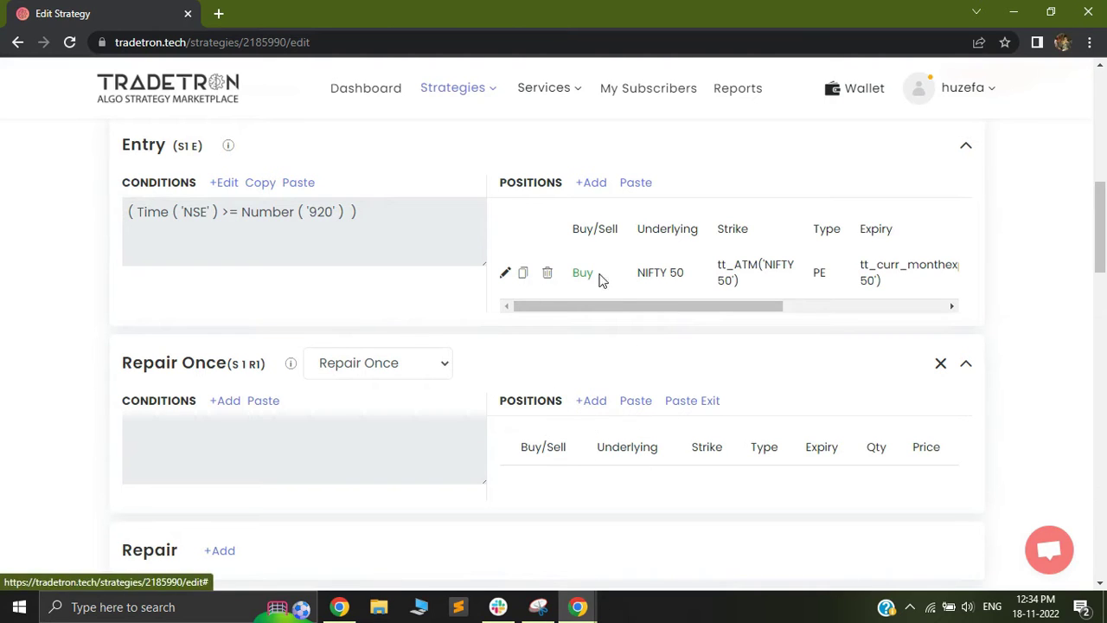
pyautogui.click(523, 275)
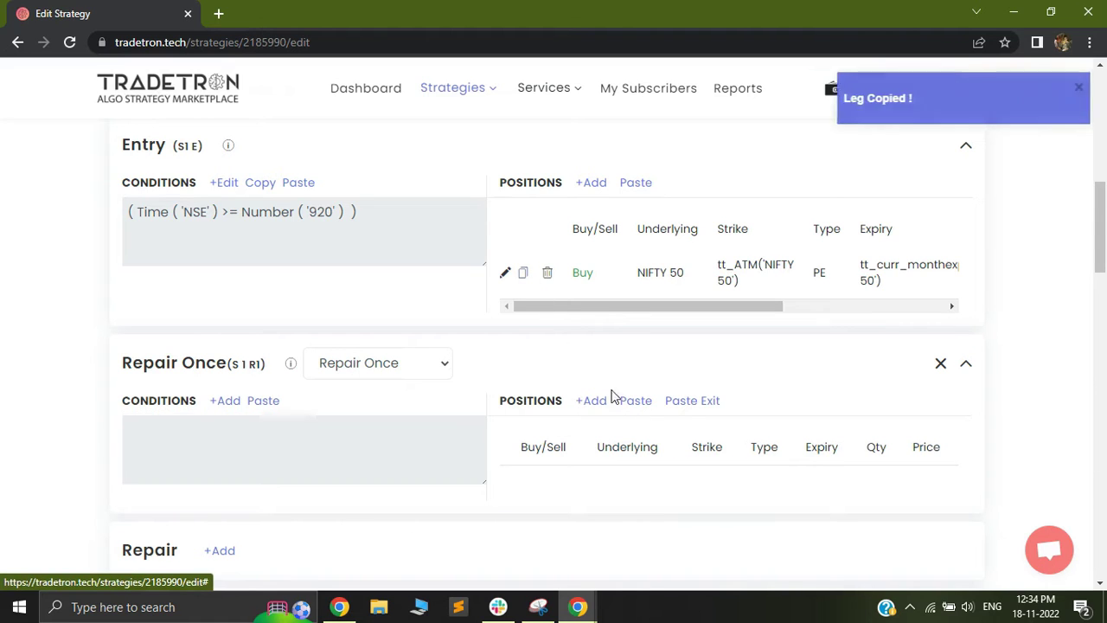
pyautogui.click(690, 408)
pyautogui.scroll(-1, 694, 477)
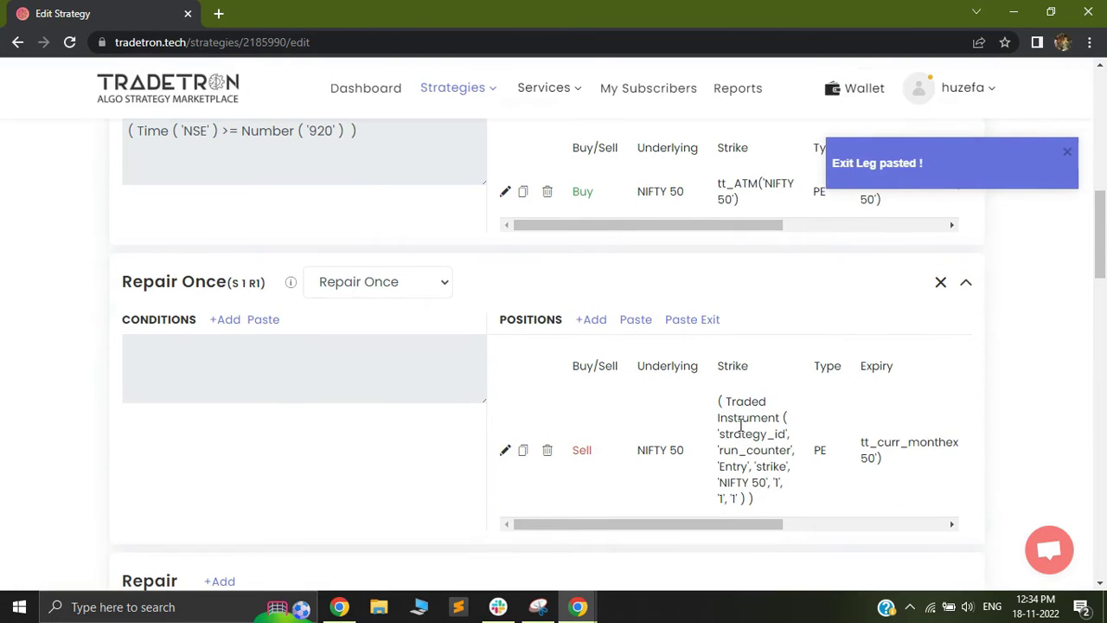
# Step: Examine the strike formula of the exit leg in Set 1's first Repair Once block
pyautogui.click(505, 453)
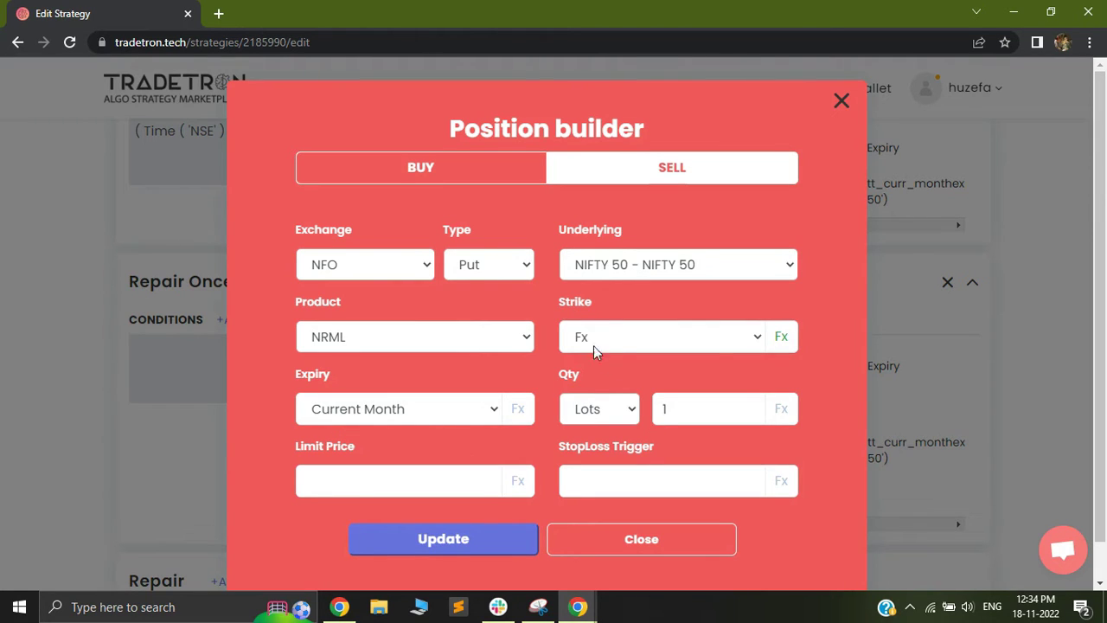
pyautogui.click(782, 337)
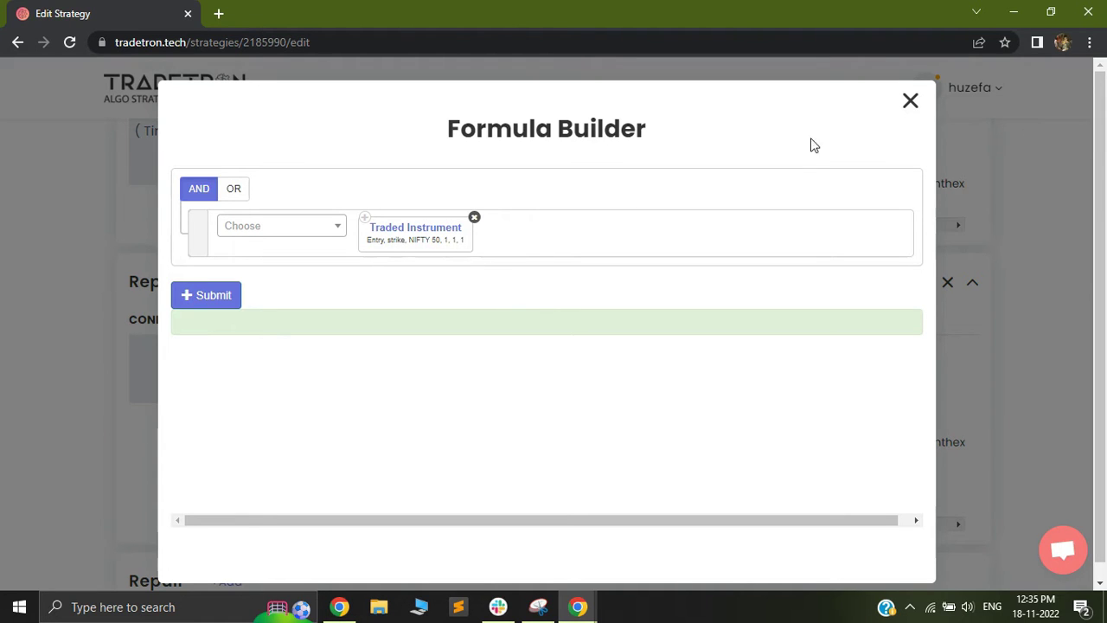
pyautogui.click(909, 101)
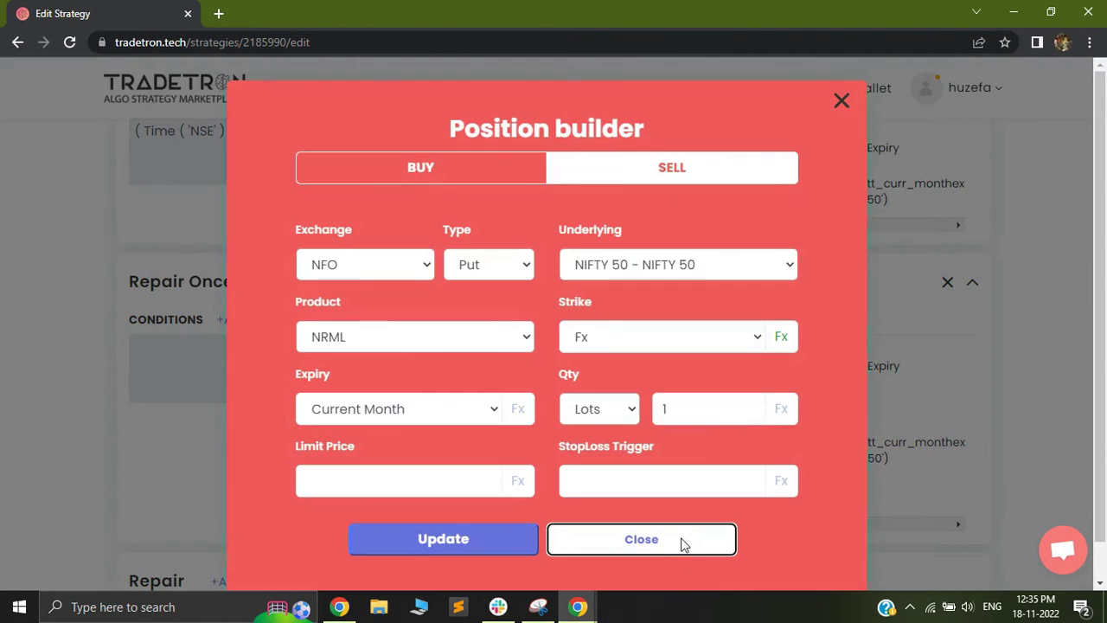
pyautogui.click(682, 541)
# Step: Start a new entry position in Set 1 on the NFO exchange with type Call and underlying NIFTY 50
pyautogui.scroll(1, 622, 363)
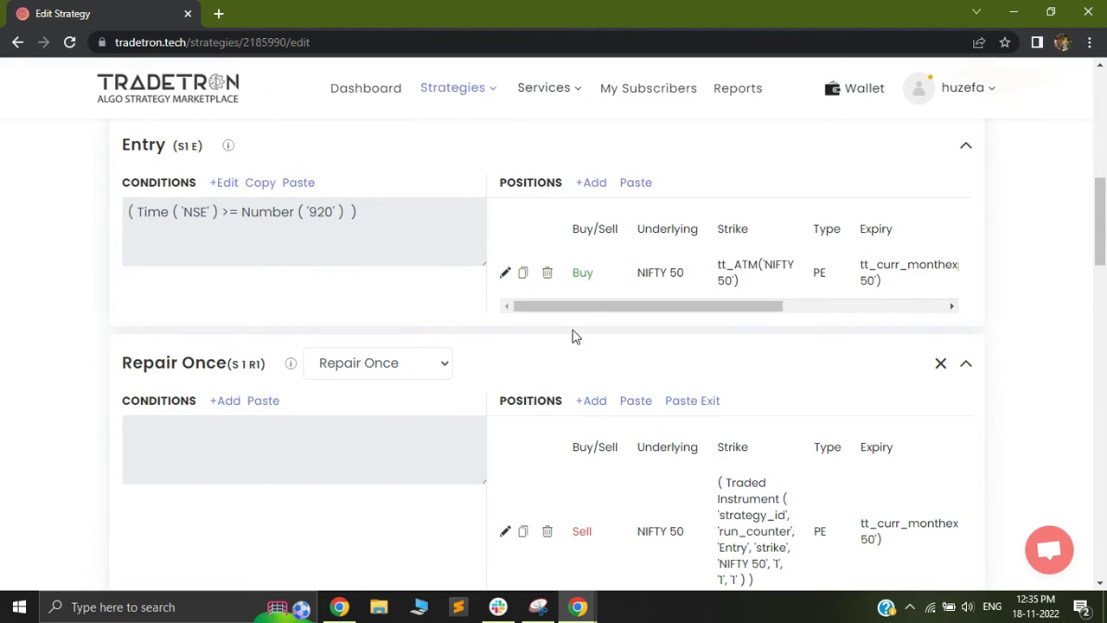
pyautogui.click(582, 188)
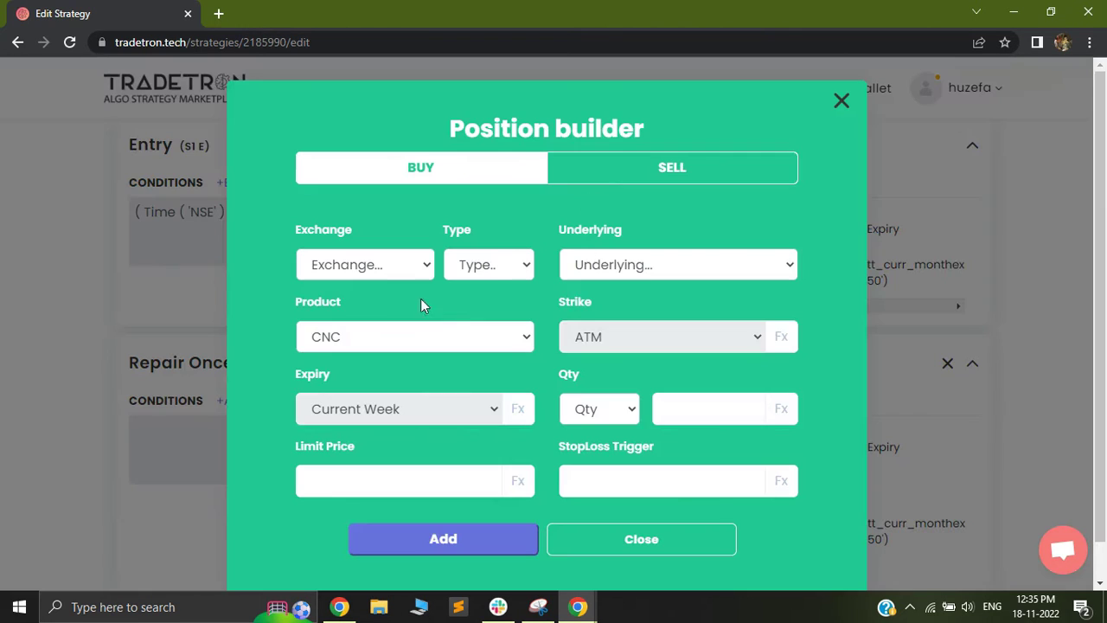
pyautogui.click(403, 266)
pyautogui.click(378, 364)
pyautogui.click(475, 268)
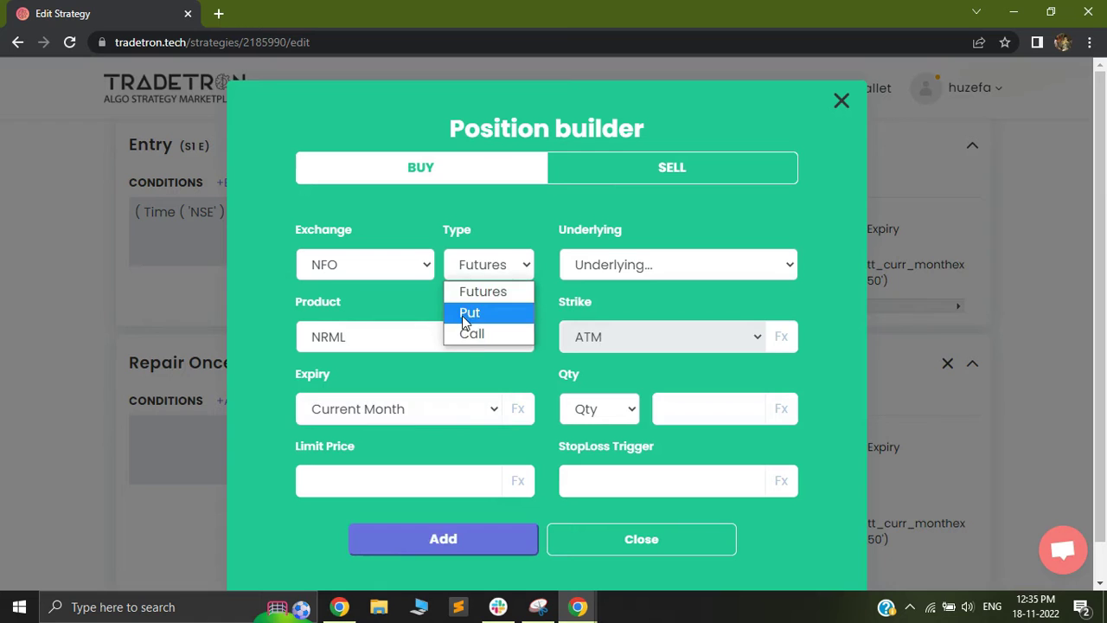
pyautogui.click(467, 334)
pyautogui.click(595, 268)
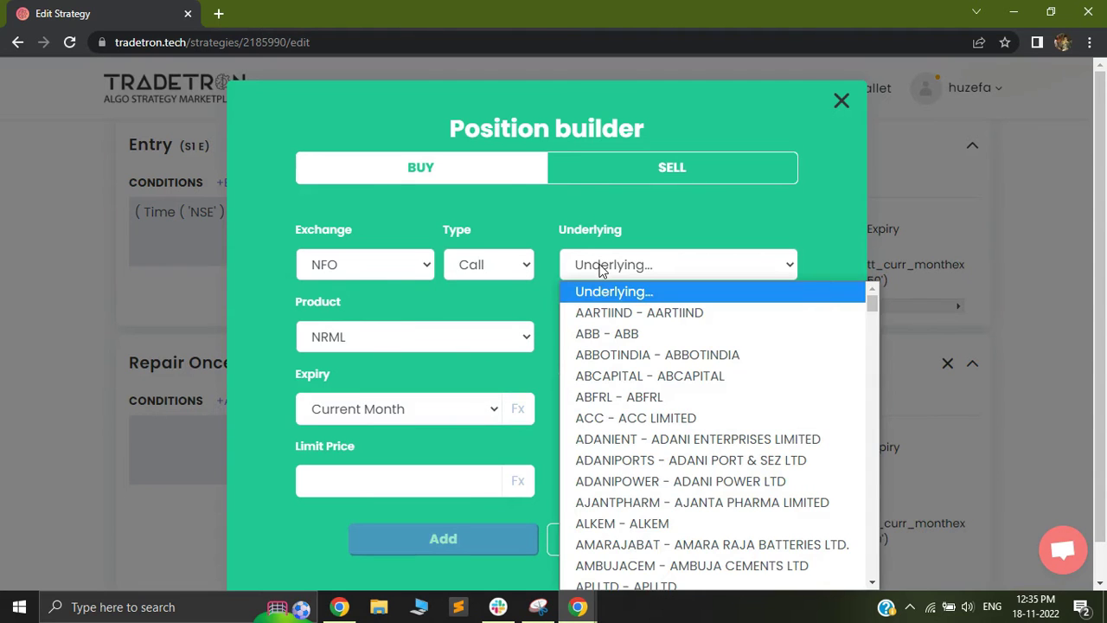
pyautogui.write('nifty')
pyautogui.press('Return')
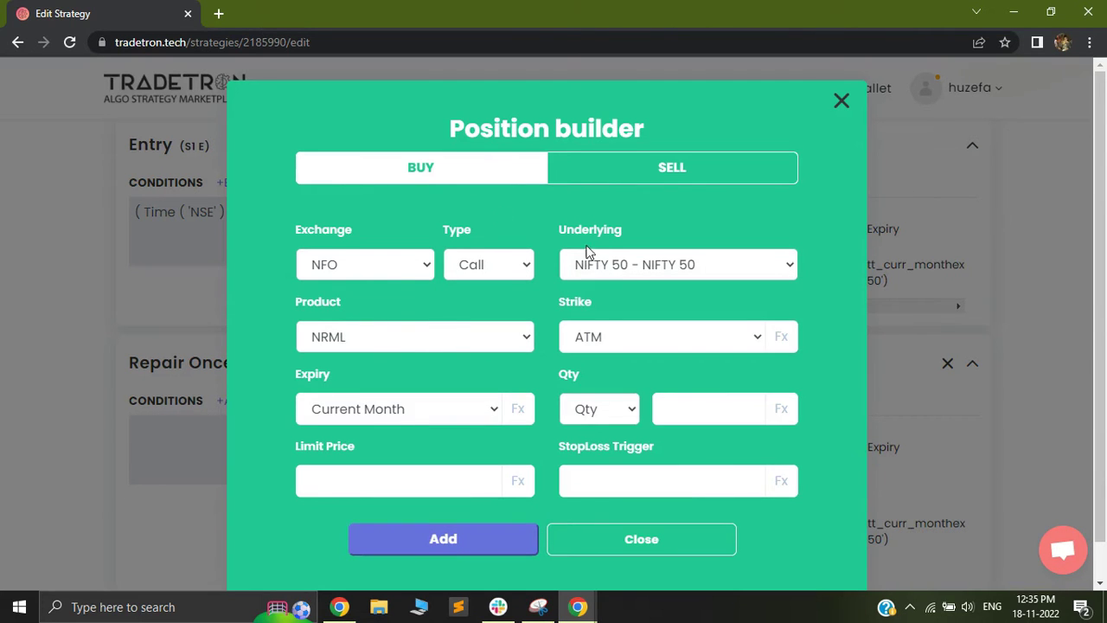
# Step: Set the call position to current week expiry, 1 lot and Sell, and add it to the Set 1 entry
pyautogui.click(403, 399)
pyautogui.click(402, 10)
pyautogui.click(608, 414)
pyautogui.click(580, 476)
pyautogui.click(693, 408)
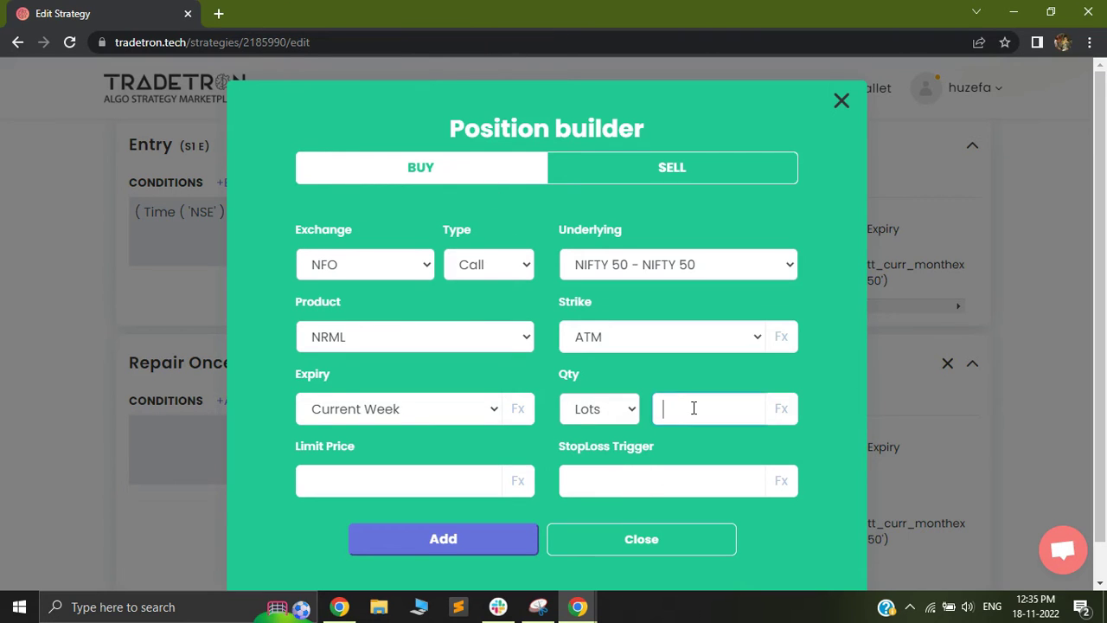
pyautogui.click(667, 171)
pyautogui.click(459, 539)
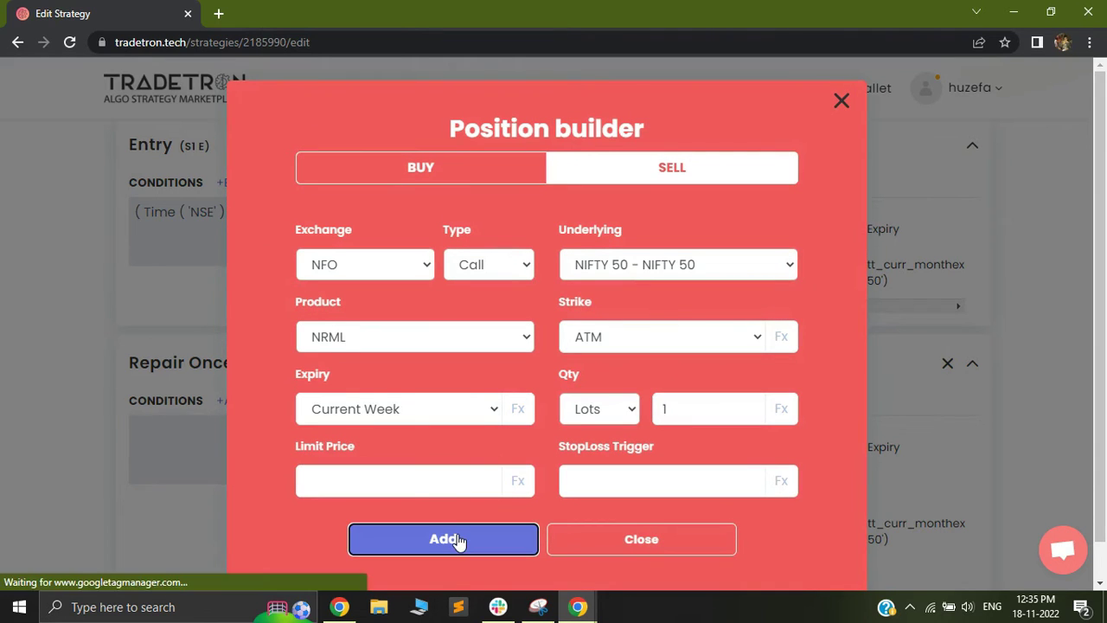
pyautogui.click(629, 542)
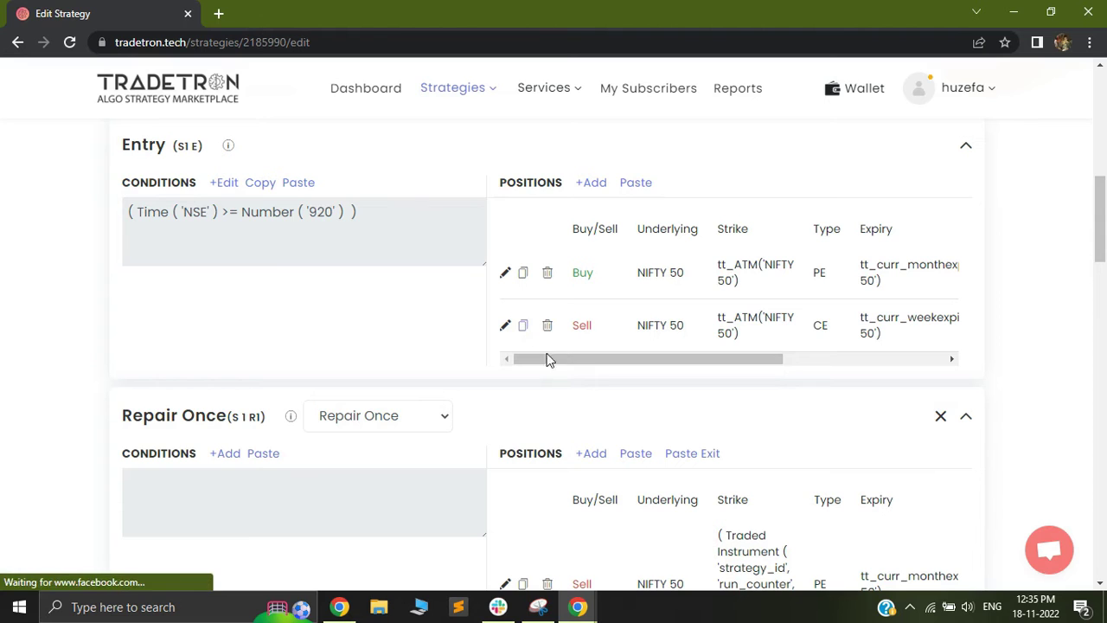
# Step: Copy the sell call entry leg and paste it as an exit leg into a second Repair Once block in Set 1
pyautogui.click(523, 326)
pyautogui.scroll(-3, 761, 415)
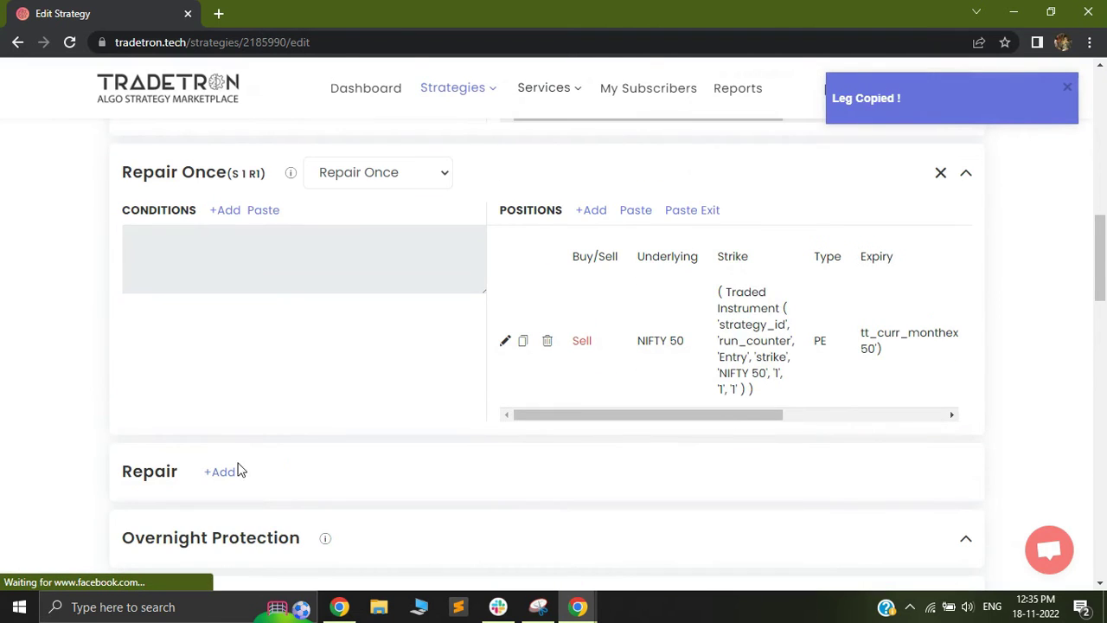
pyautogui.click(222, 472)
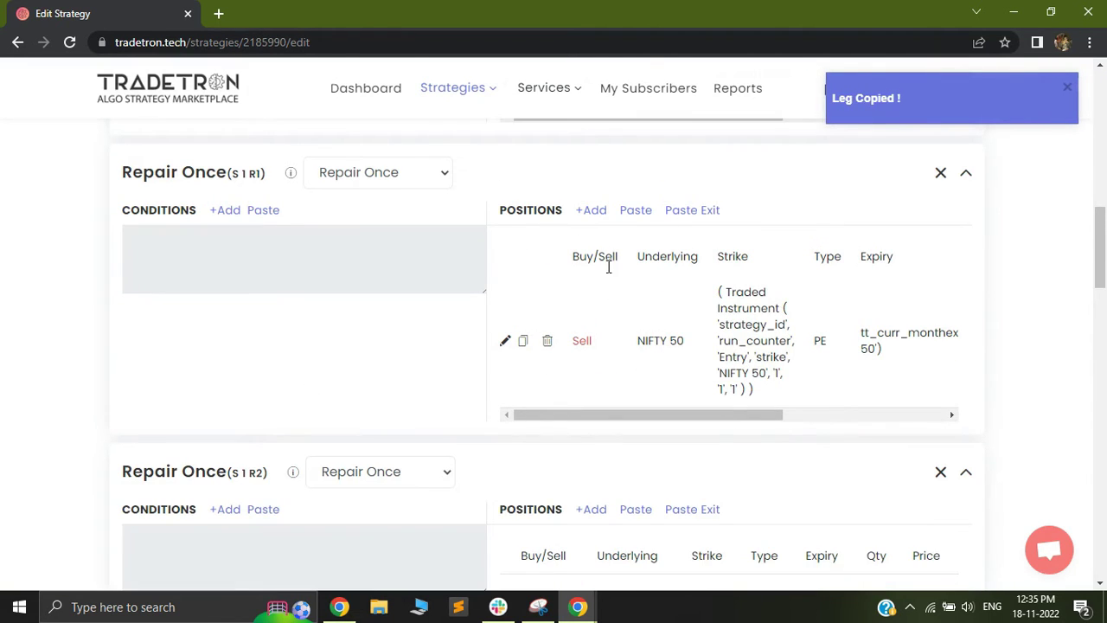
pyautogui.scroll(-2, 619, 396)
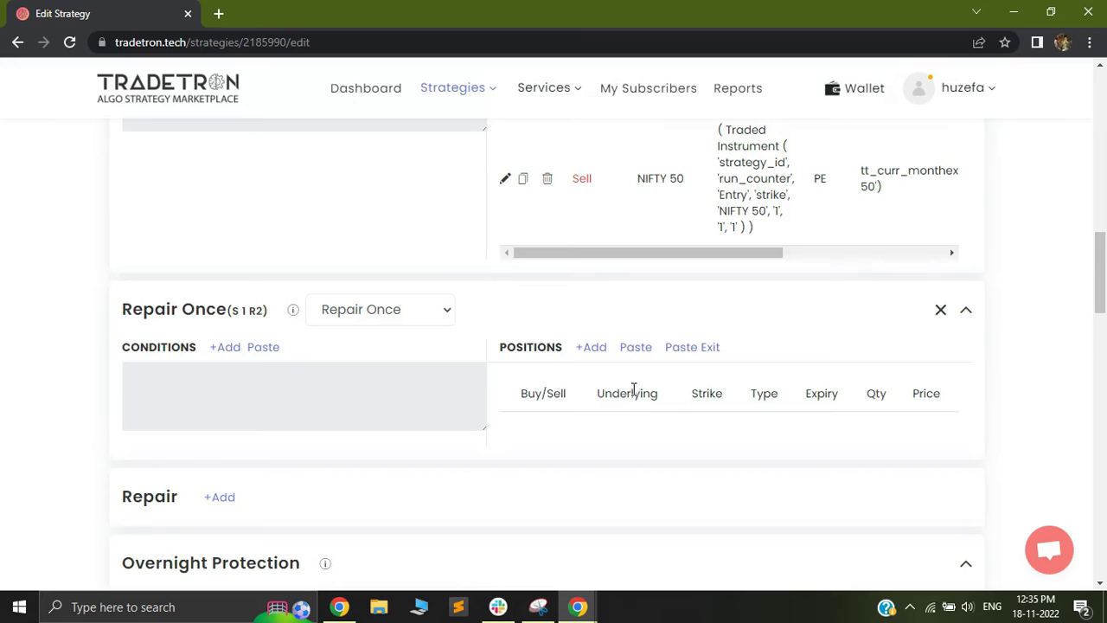
pyautogui.click(705, 350)
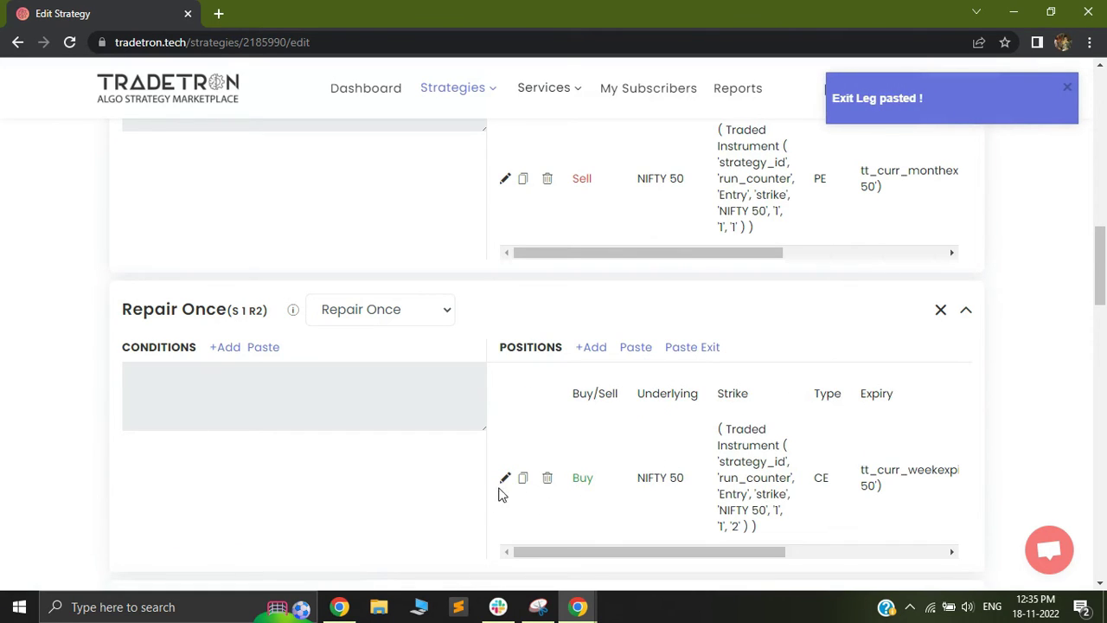
# Step: Examine the direction and strike formula of the call exit leg in Set 1's second Repair Once block
pyautogui.doubleClick(586, 481)
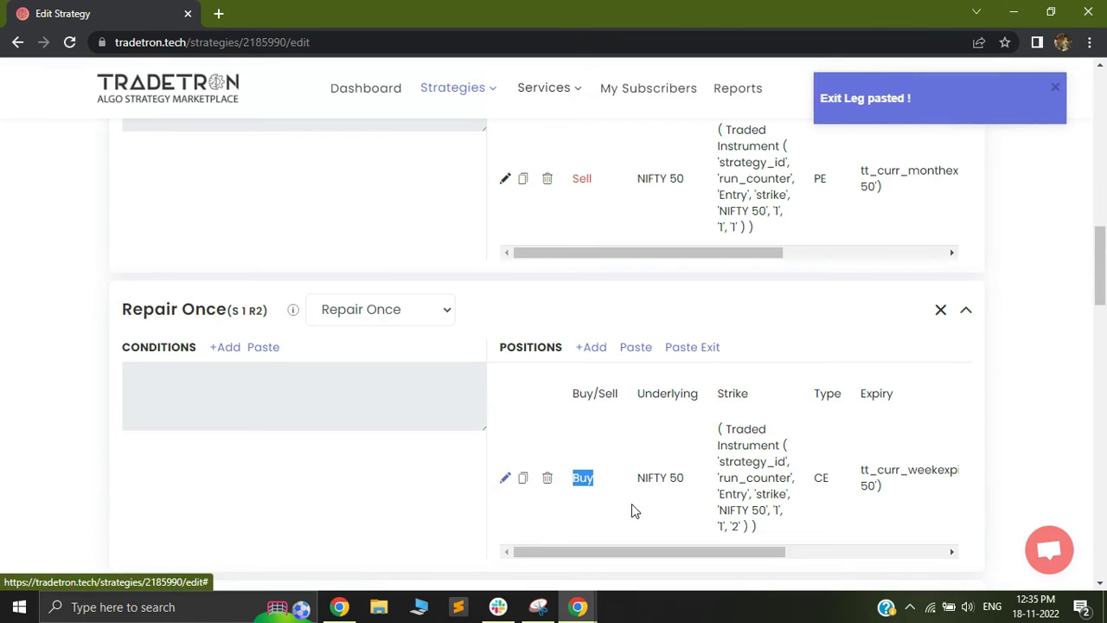
pyautogui.click(505, 480)
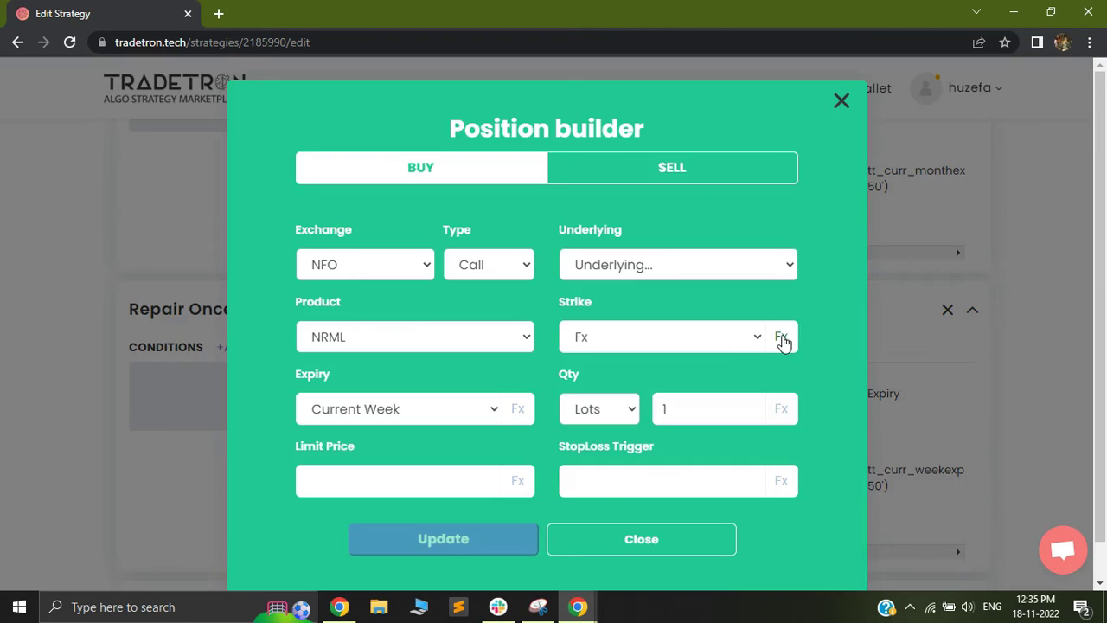
pyautogui.click(784, 343)
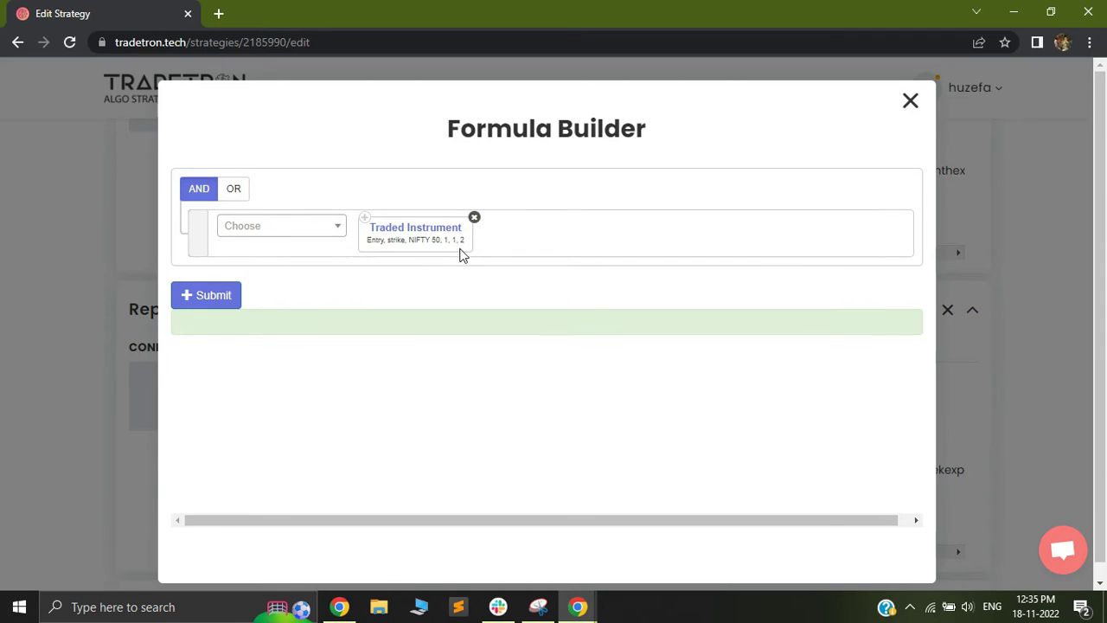
pyautogui.click(910, 102)
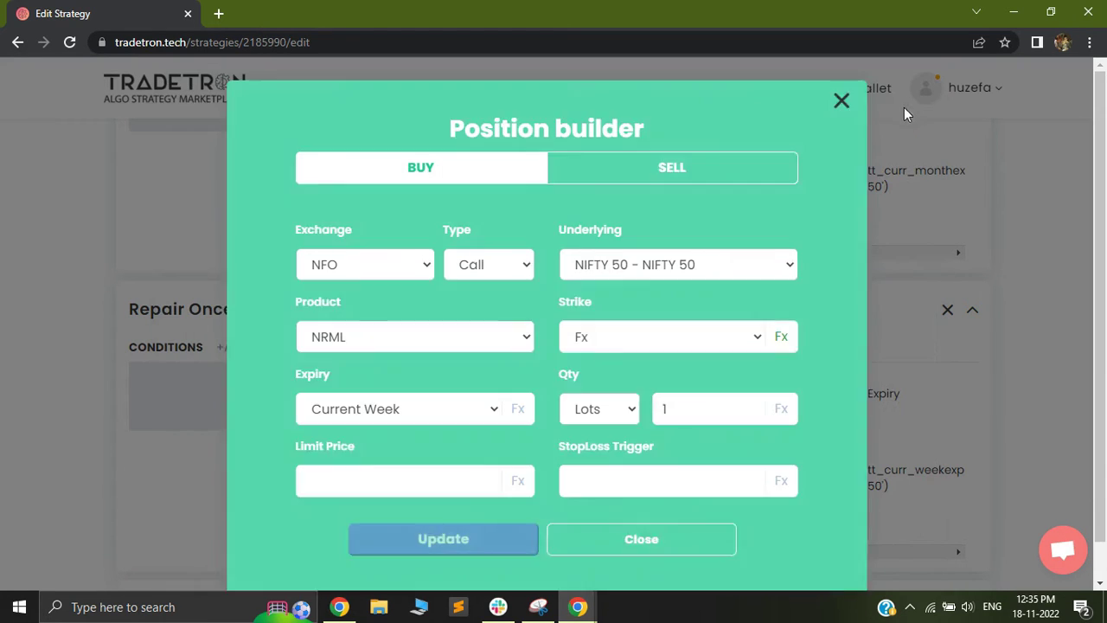
pyautogui.click(840, 102)
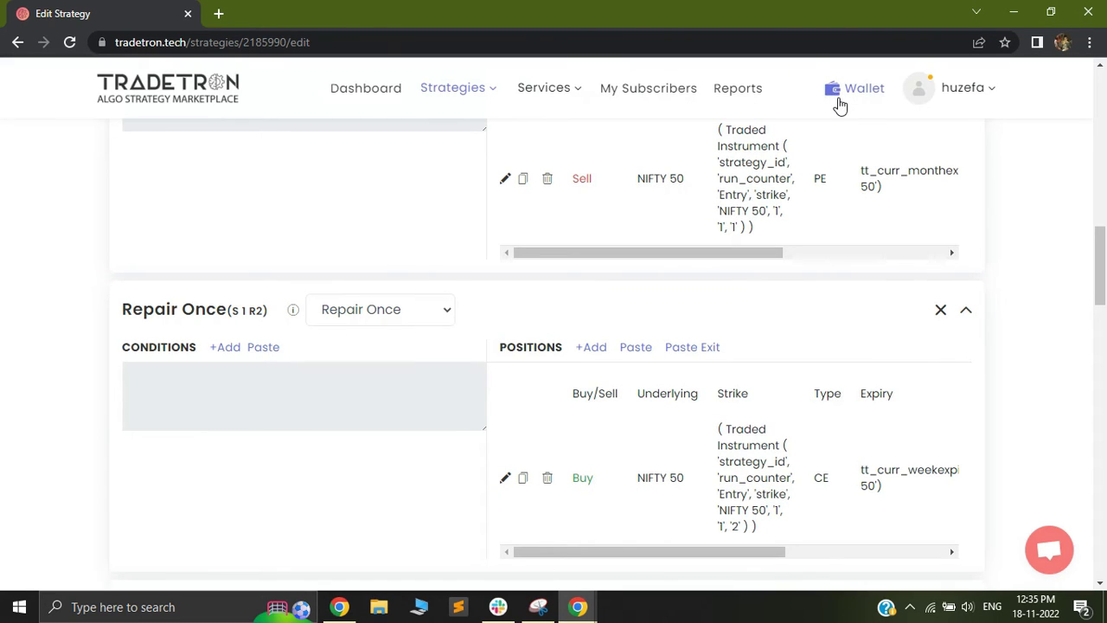
# Step: Add a second set to the strategy
pyautogui.scroll(-3, 840, 329)
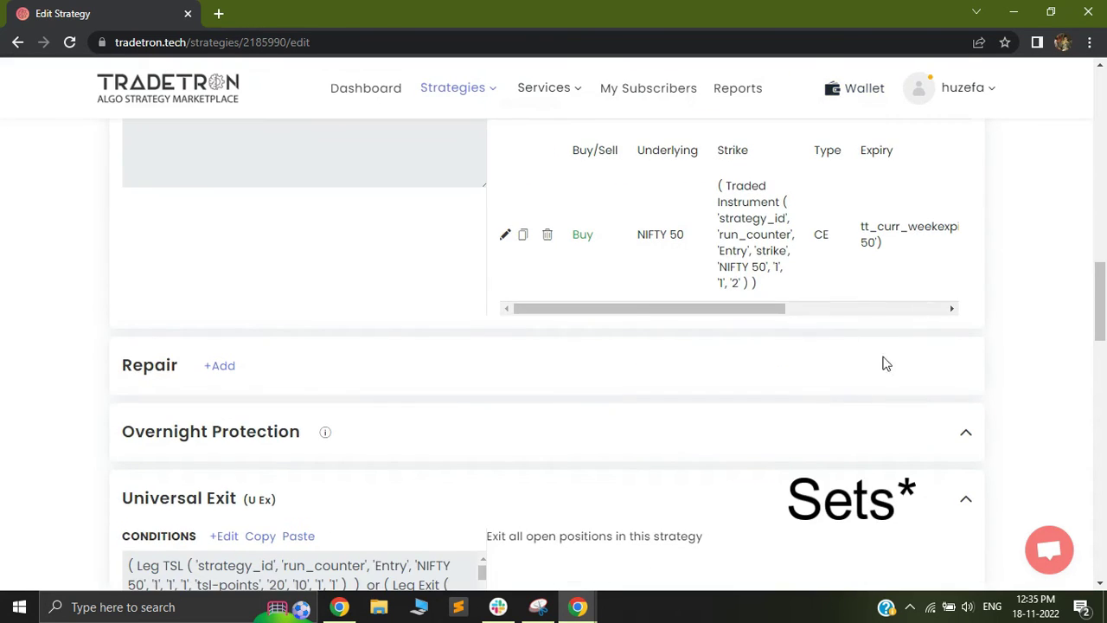
pyautogui.scroll(-2, 886, 363)
pyautogui.click(928, 515)
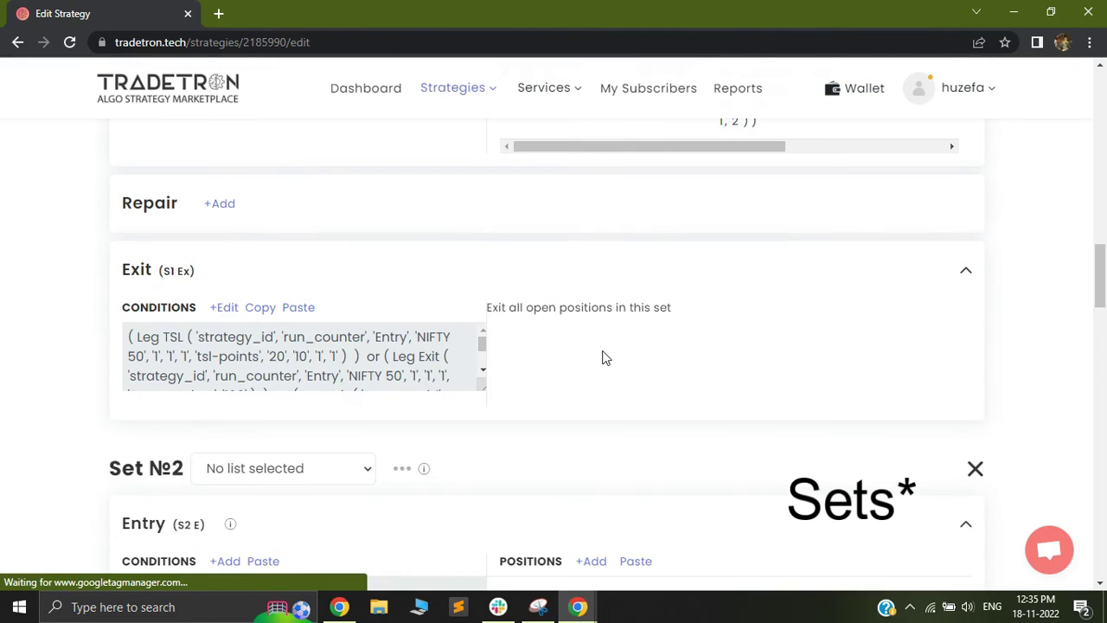
# Step: Copy the put leg from Set 1's first Repair Once block and paste it as an exit leg into a new Repair Once block in Set 2
pyautogui.scroll(8, 596, 388)
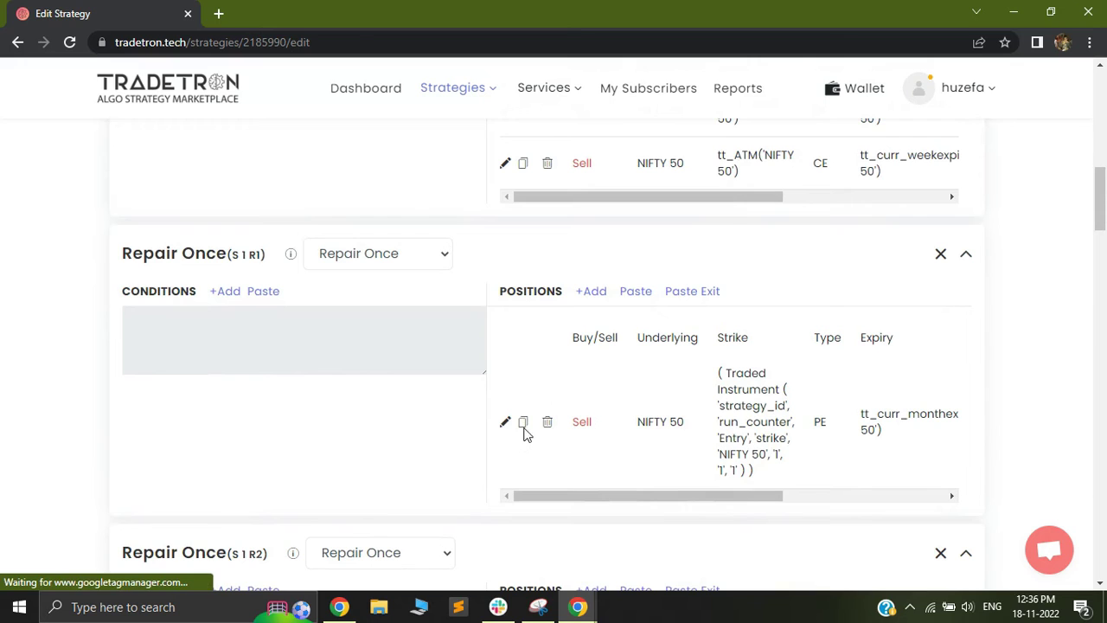
pyautogui.click(522, 421)
pyautogui.scroll(-12, 590, 395)
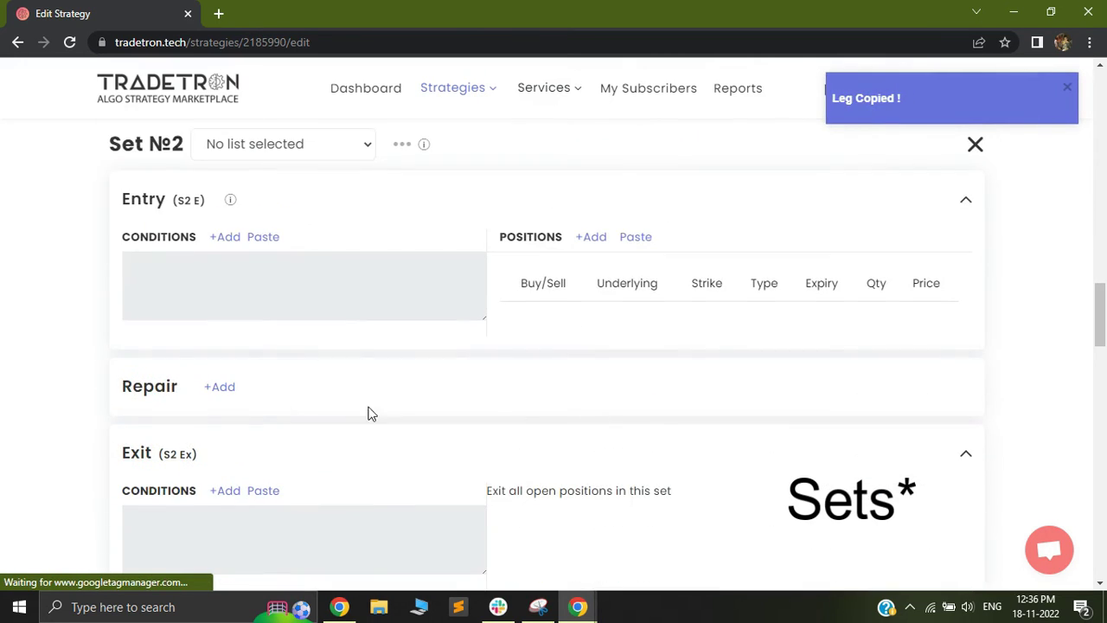
pyautogui.click(219, 389)
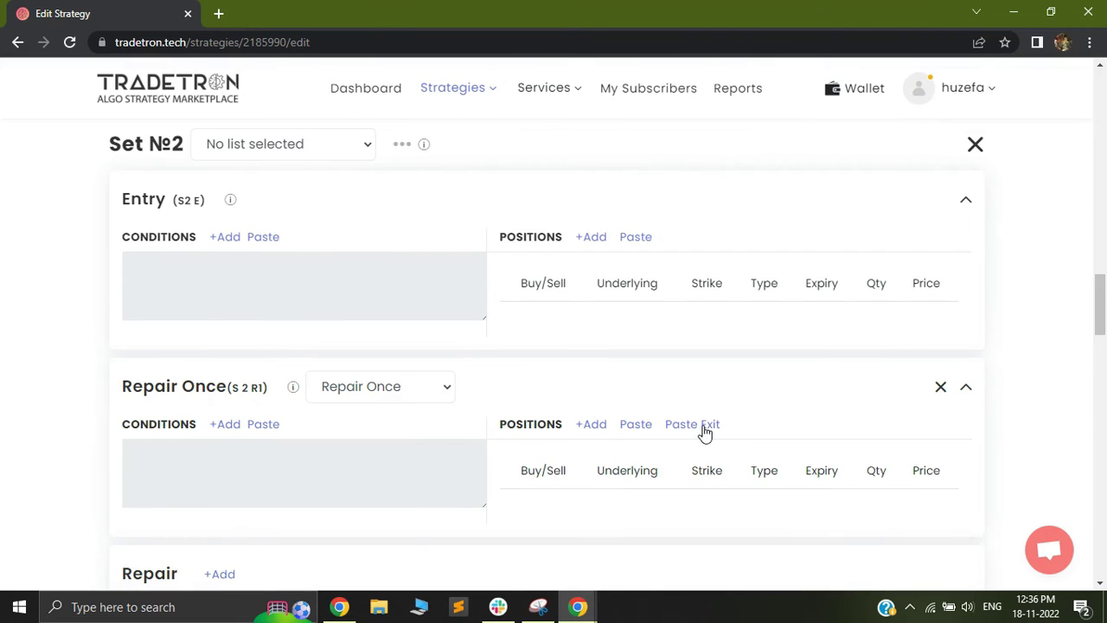
pyautogui.click(704, 425)
pyautogui.scroll(-1, 649, 464)
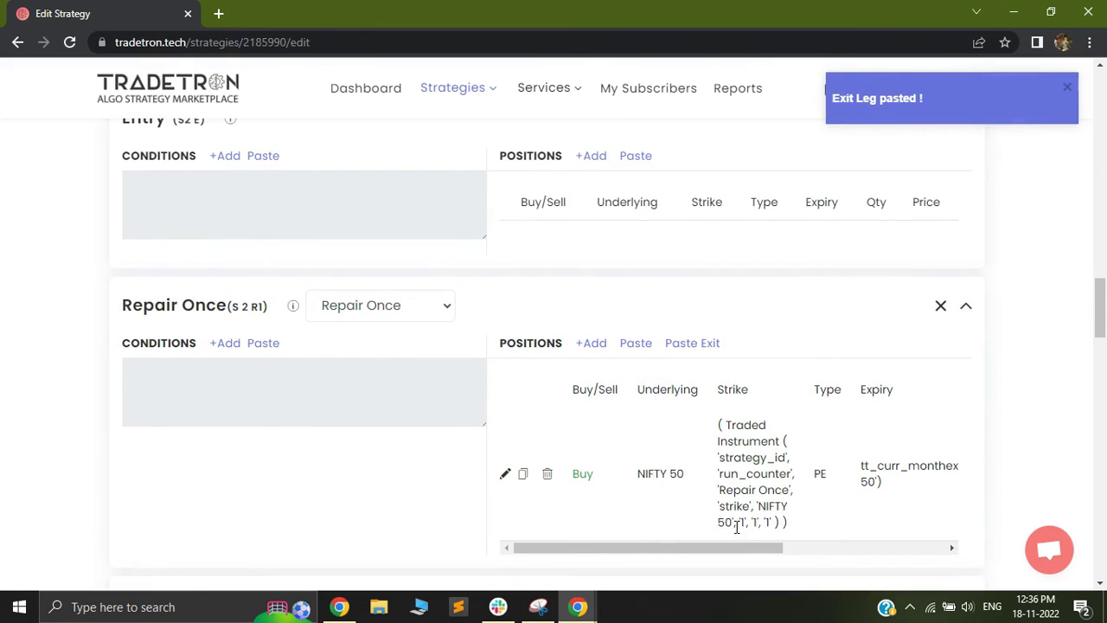
# Step: Review the strike formula of the pasted leg and remove the Repair Once block from Set 2
pyautogui.moveTo(721, 489); pyautogui.dragTo(790, 489)
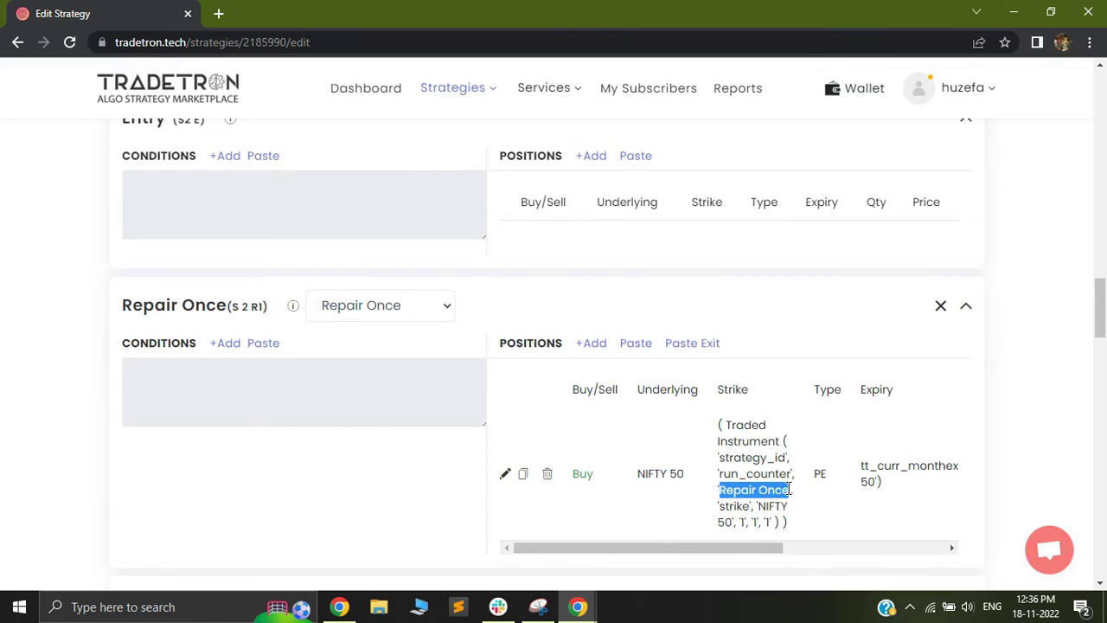
pyautogui.moveTo(718, 508); pyautogui.dragTo(766, 521)
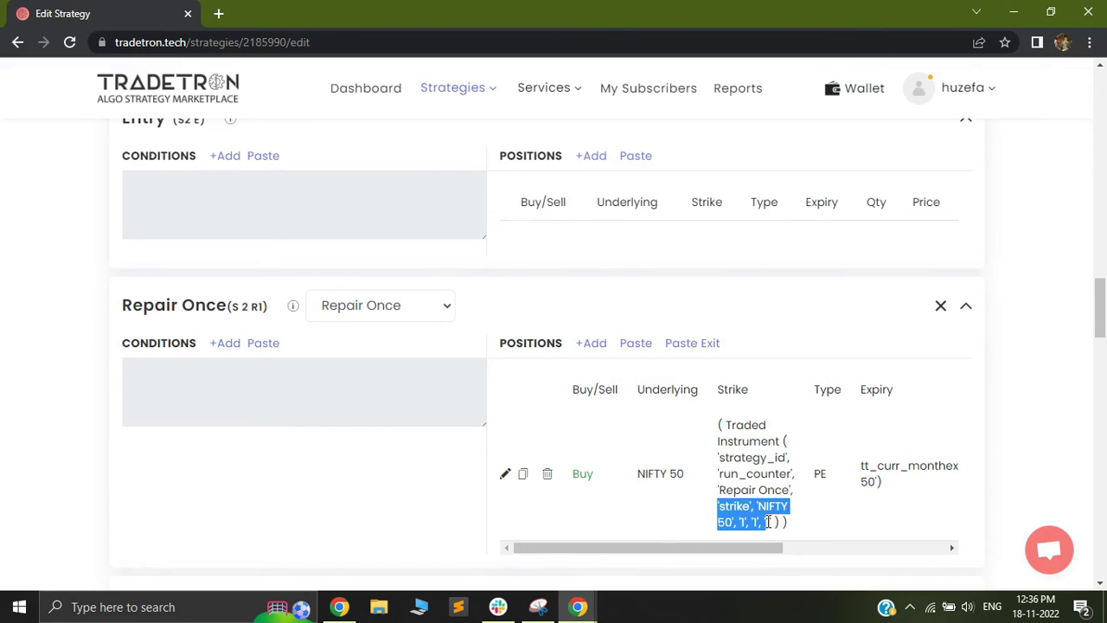
pyautogui.click(651, 427)
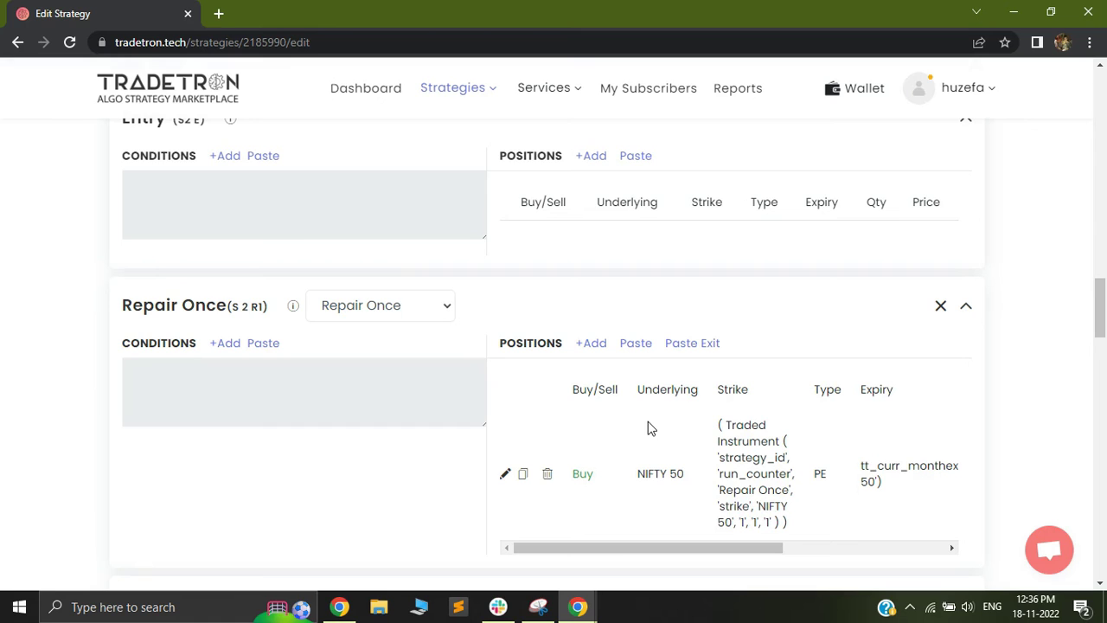
pyautogui.click(940, 307)
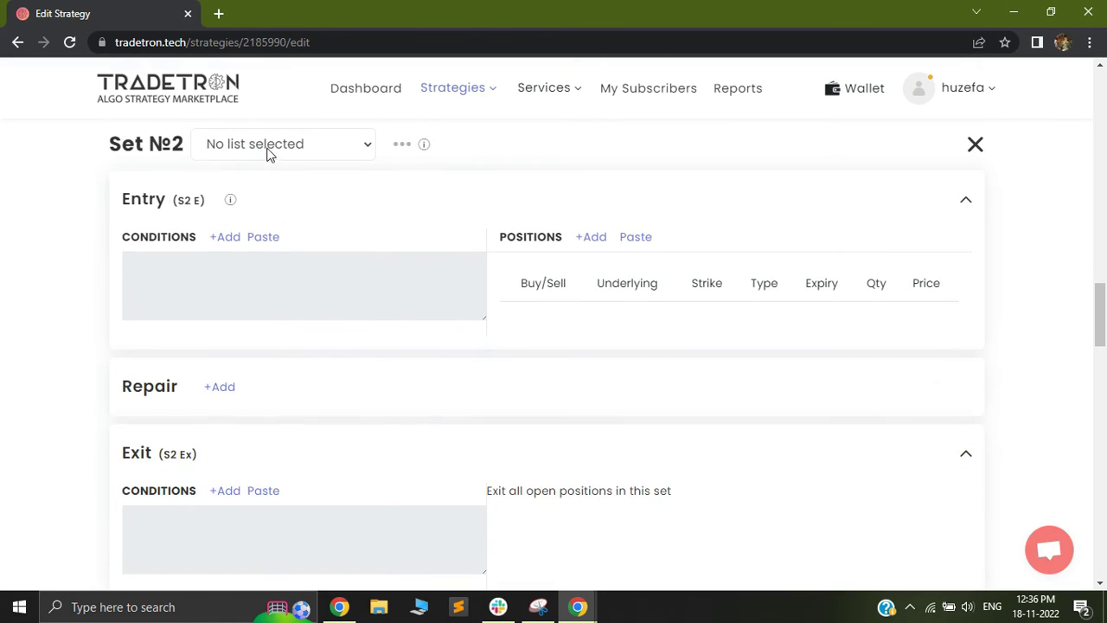
# Step: Assign the NIFTY 50 list to Set 2 and add a Buy CNC stock entry position with quantity 1
pyautogui.click(268, 153)
pyautogui.click(260, 191)
pyautogui.click(592, 238)
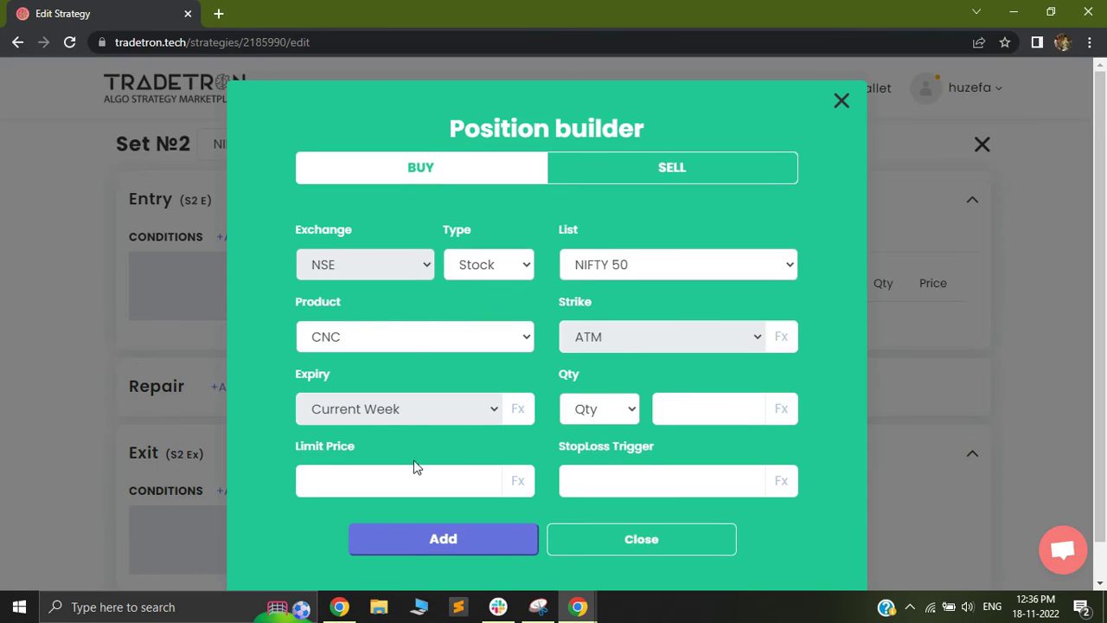
pyautogui.click(679, 408)
pyautogui.click(449, 540)
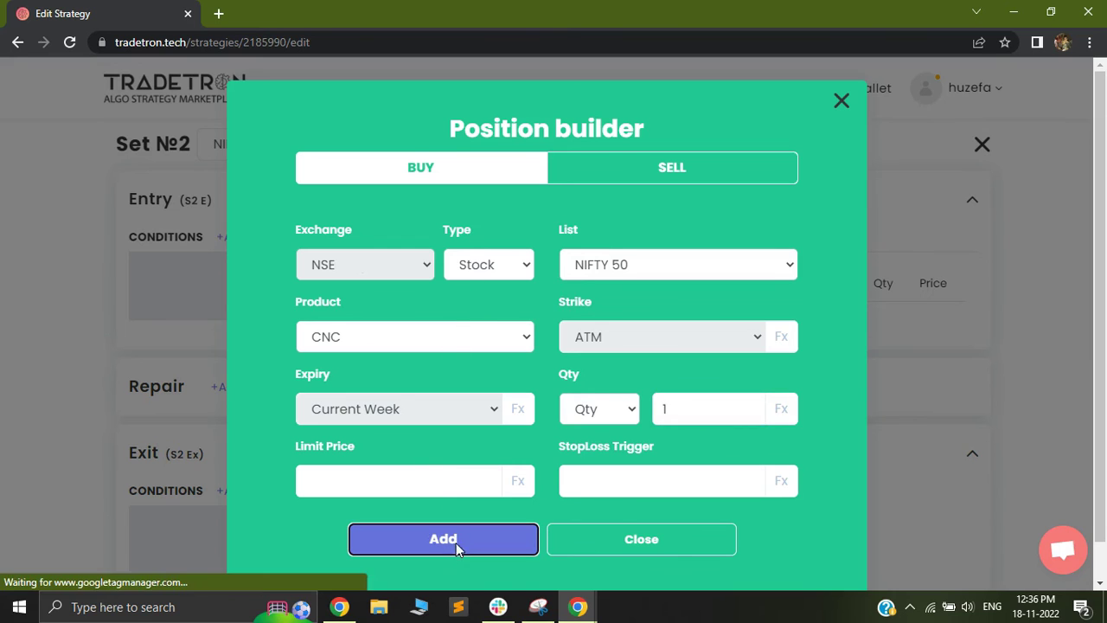
pyautogui.click(634, 542)
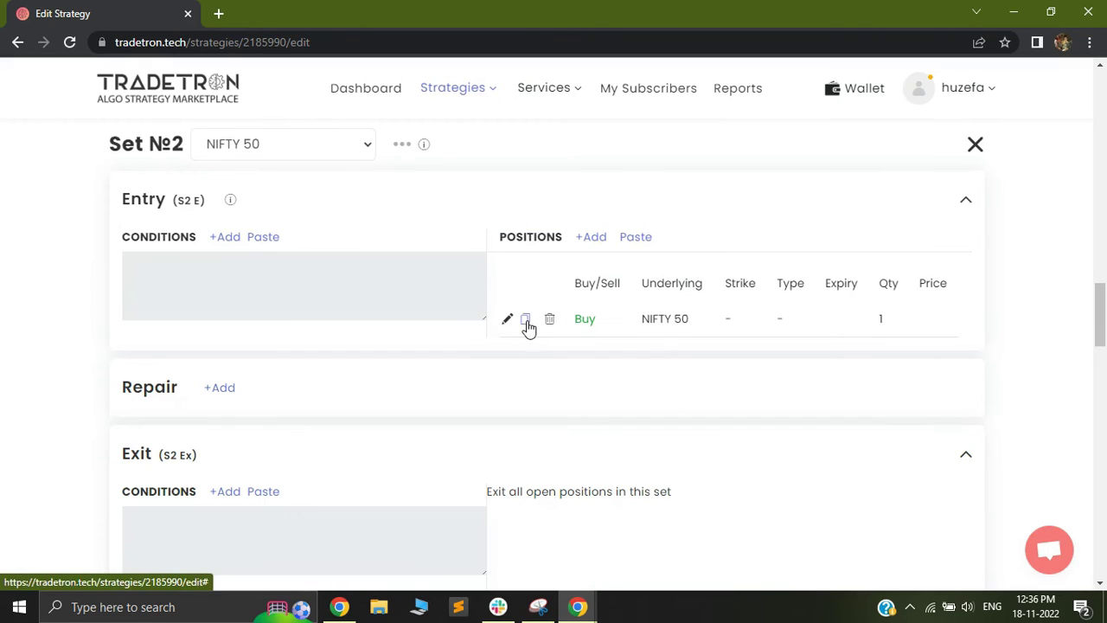
# Step: Copy Set 2's NIFTY 50 entry leg and paste it as an exit leg into a new Repair Once block in the same set
pyautogui.click(524, 321)
pyautogui.click(315, 405)
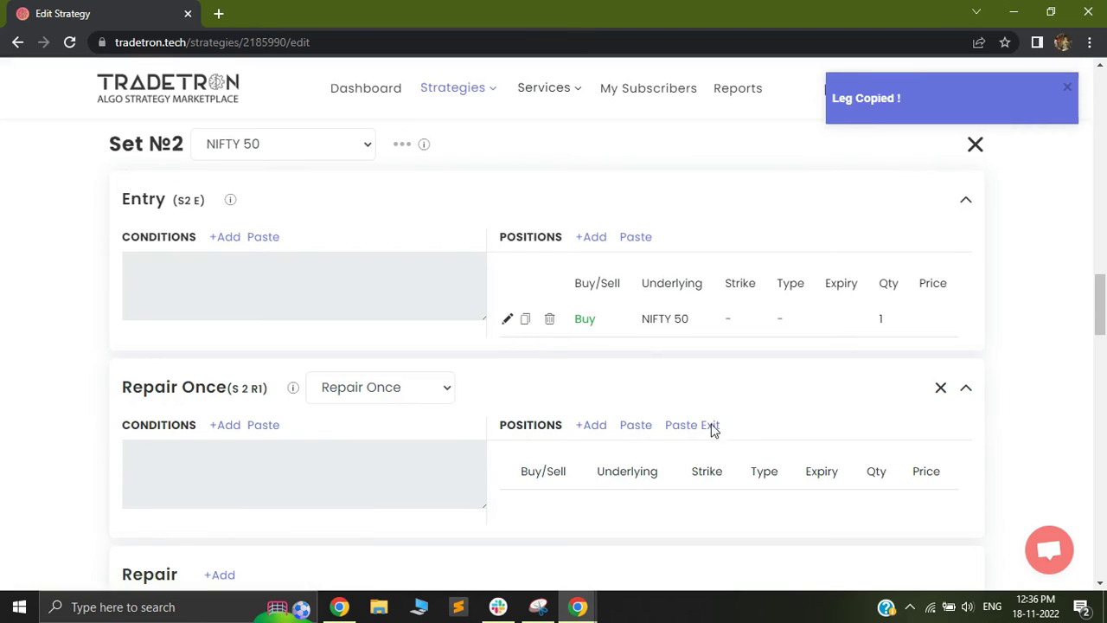
pyautogui.click(689, 430)
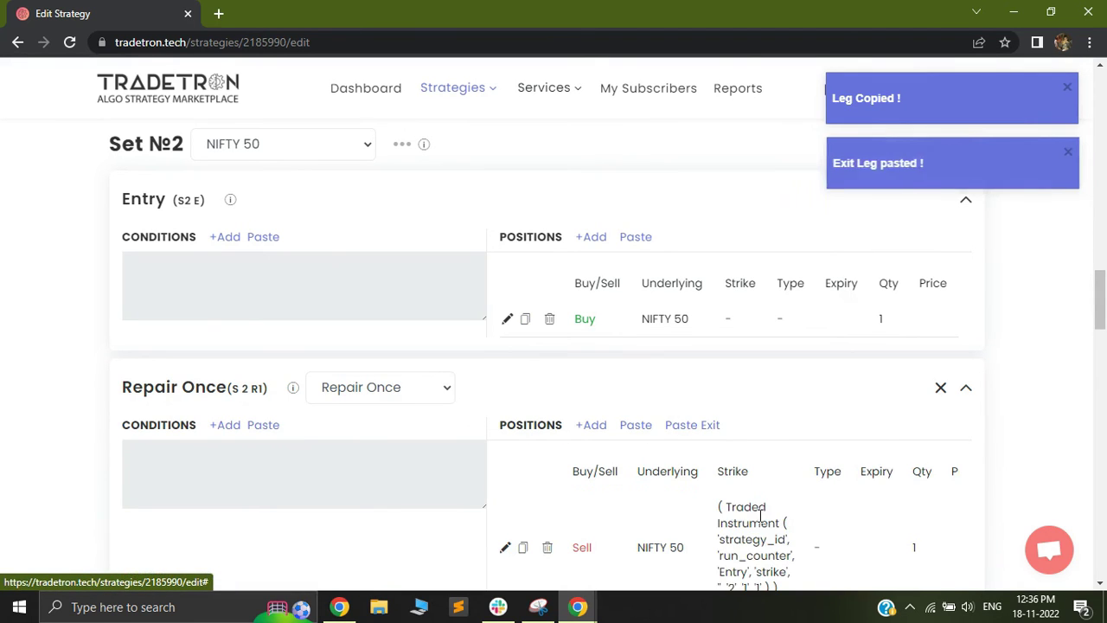
pyautogui.scroll(-2, 735, 509)
pyautogui.scroll(2, 655, 386)
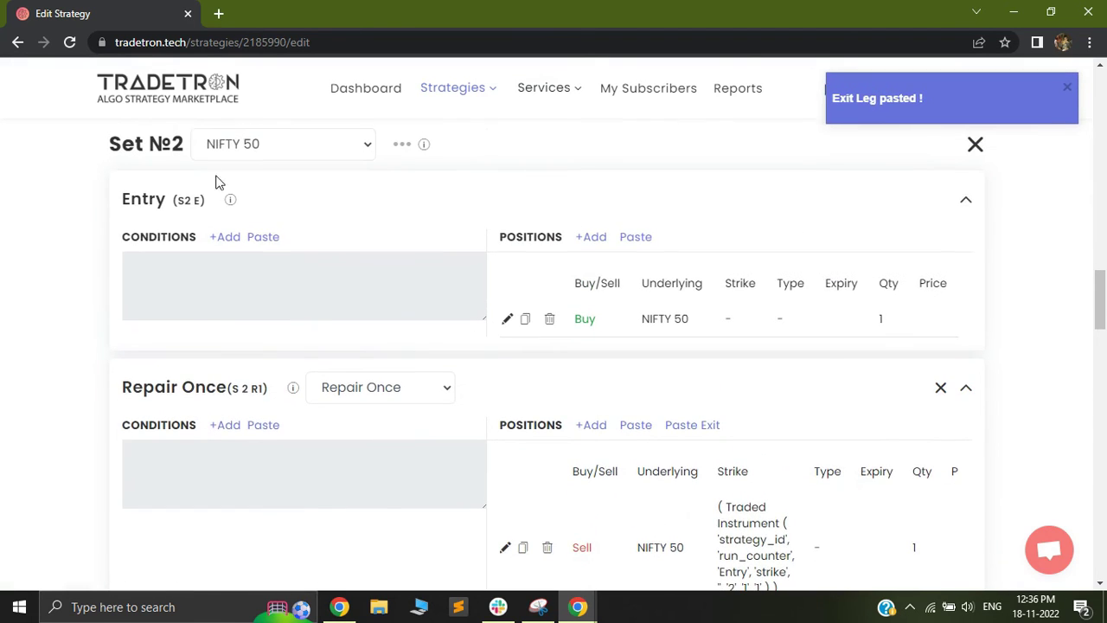
# Step: Switch Set 2's list to Banknifty and try to paste the previously copied leg as an exit leg in its Repair Once block
pyautogui.click(277, 145)
pyautogui.click(256, 216)
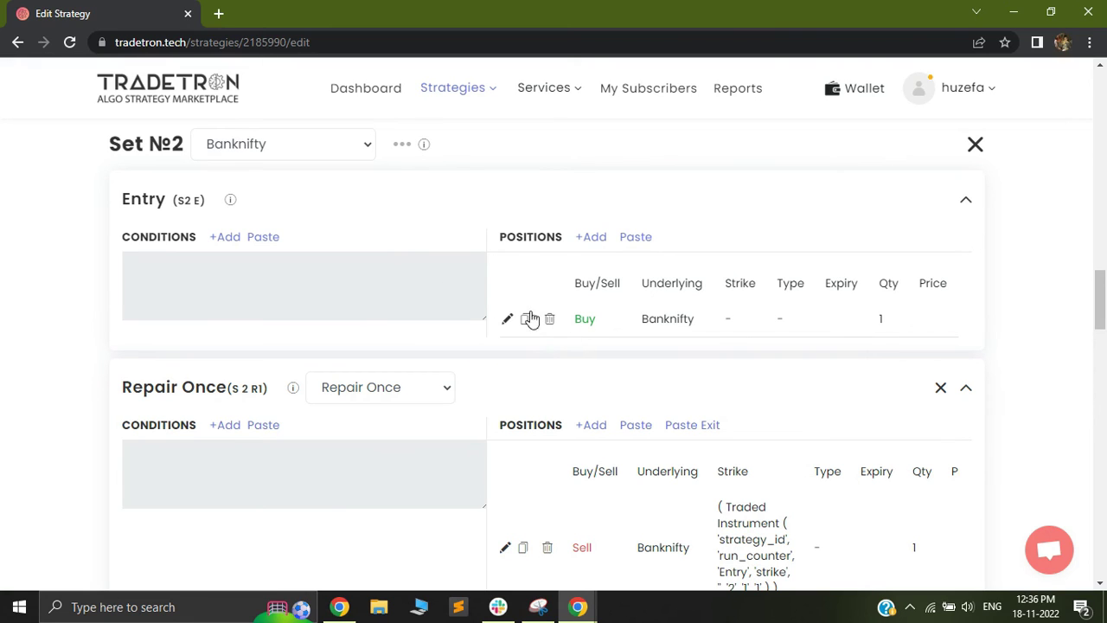
pyautogui.scroll(-1, 554, 450)
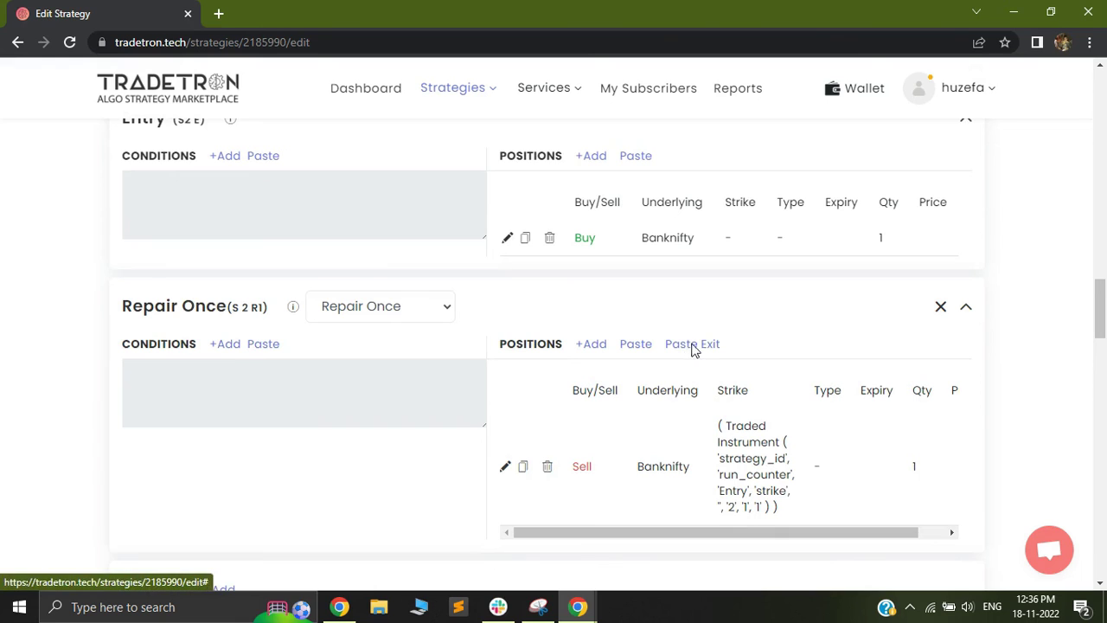
pyautogui.click(725, 346)
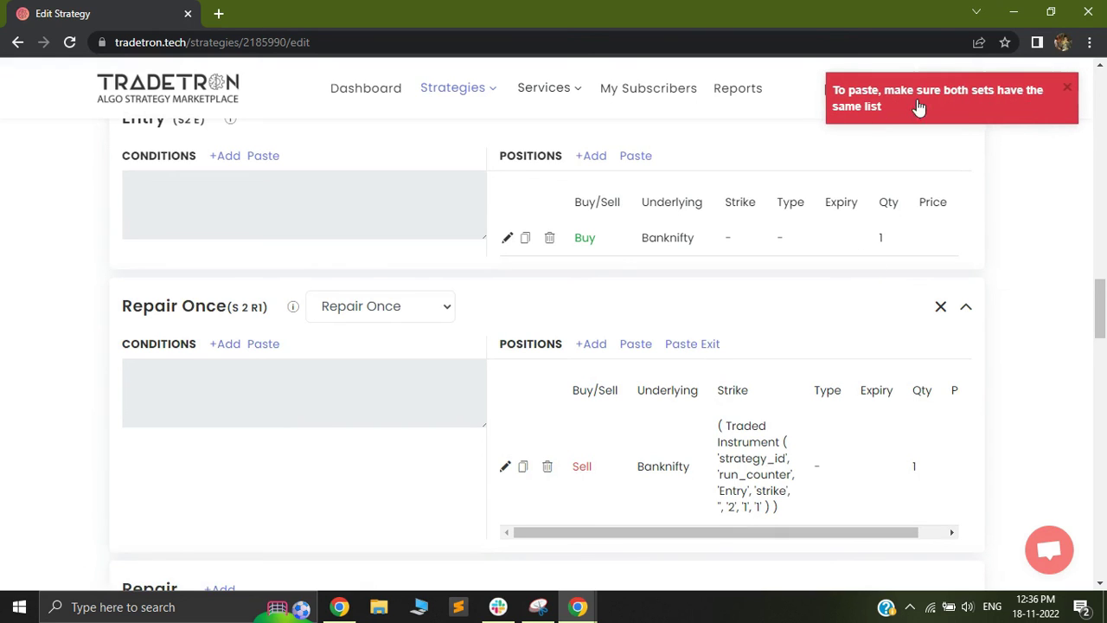
pyautogui.scroll(1, 662, 381)
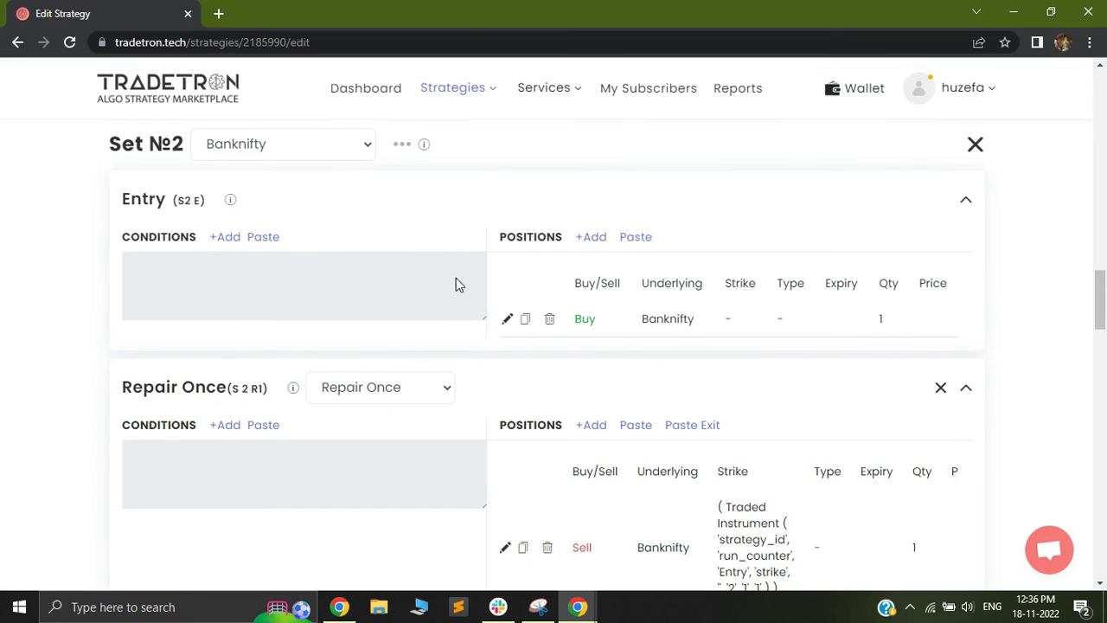
# Step: Copy Set 2's Banknifty entry leg and paste it as another exit leg in the set's Repair Once block
pyautogui.click(525, 320)
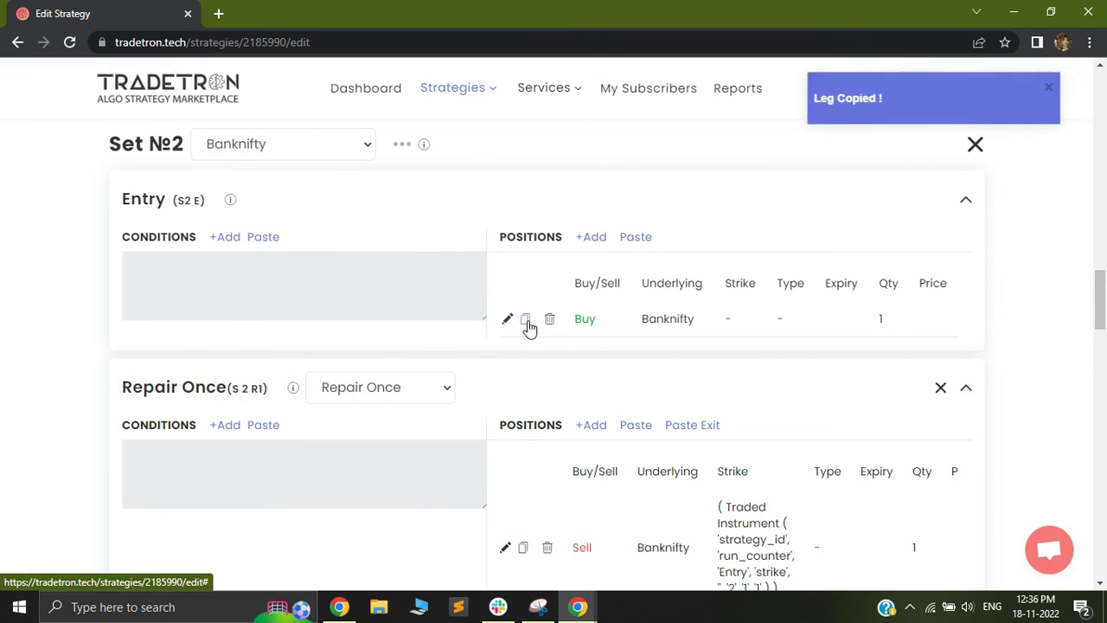
pyautogui.click(698, 424)
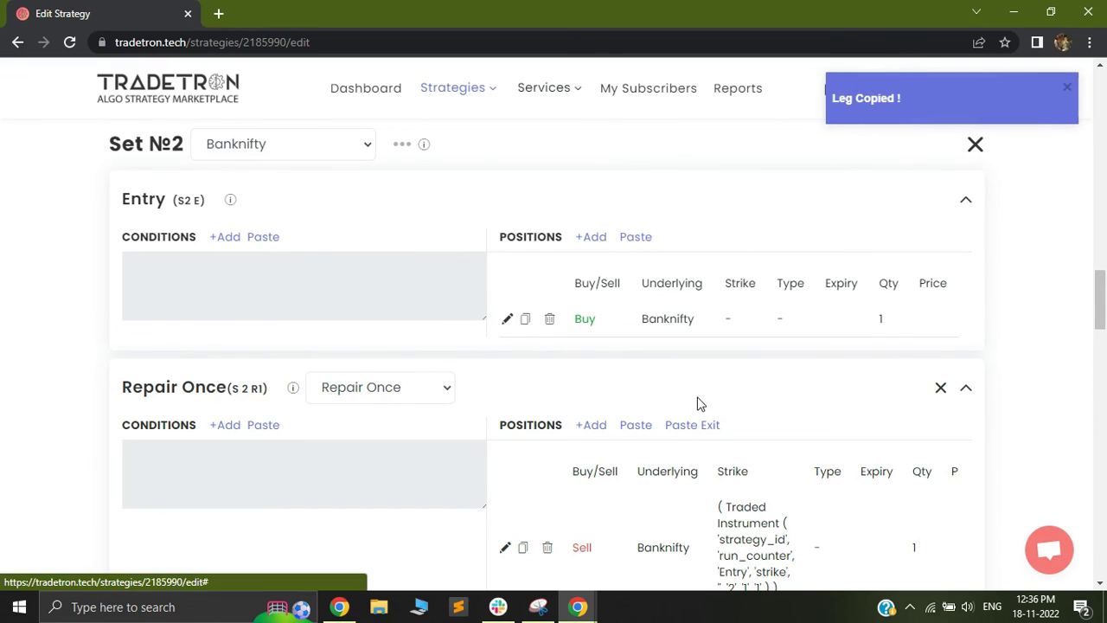
pyautogui.scroll(-1, 697, 457)
pyautogui.scroll(-1, 697, 456)
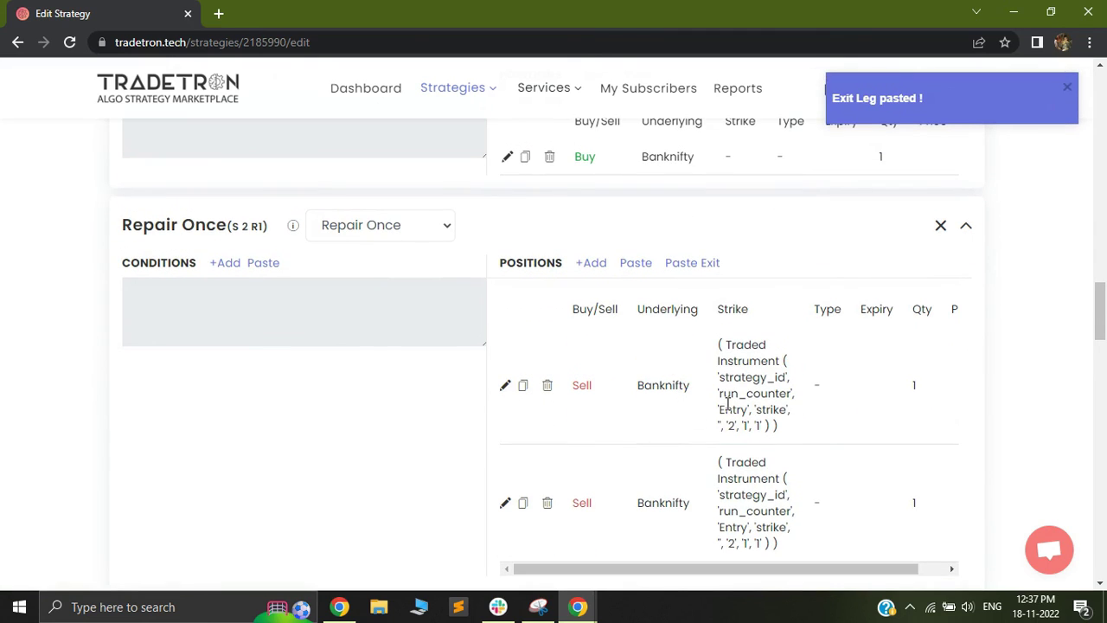
pyautogui.scroll(2, 720, 426)
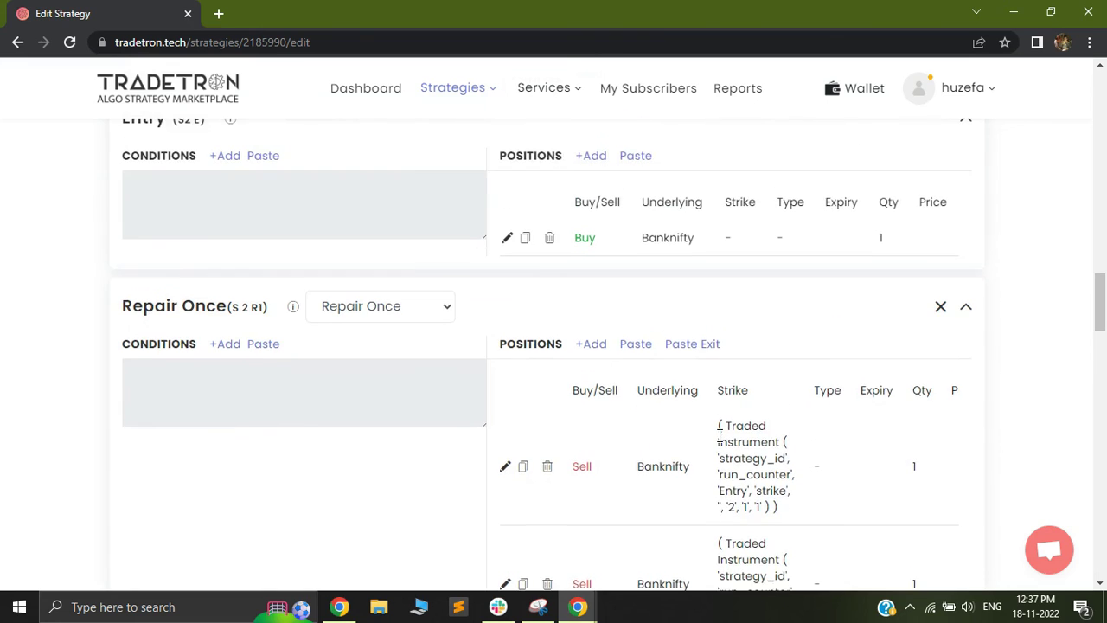
pyautogui.scroll(1, 720, 467)
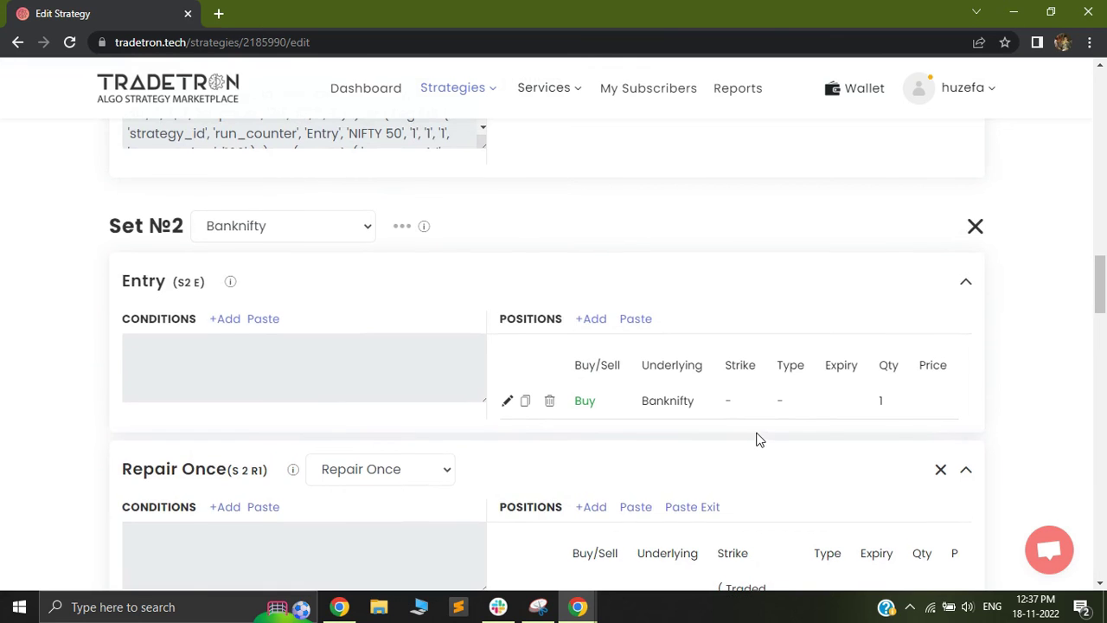
pyautogui.scroll(7, 754, 440)
pyautogui.scroll(8, 754, 445)
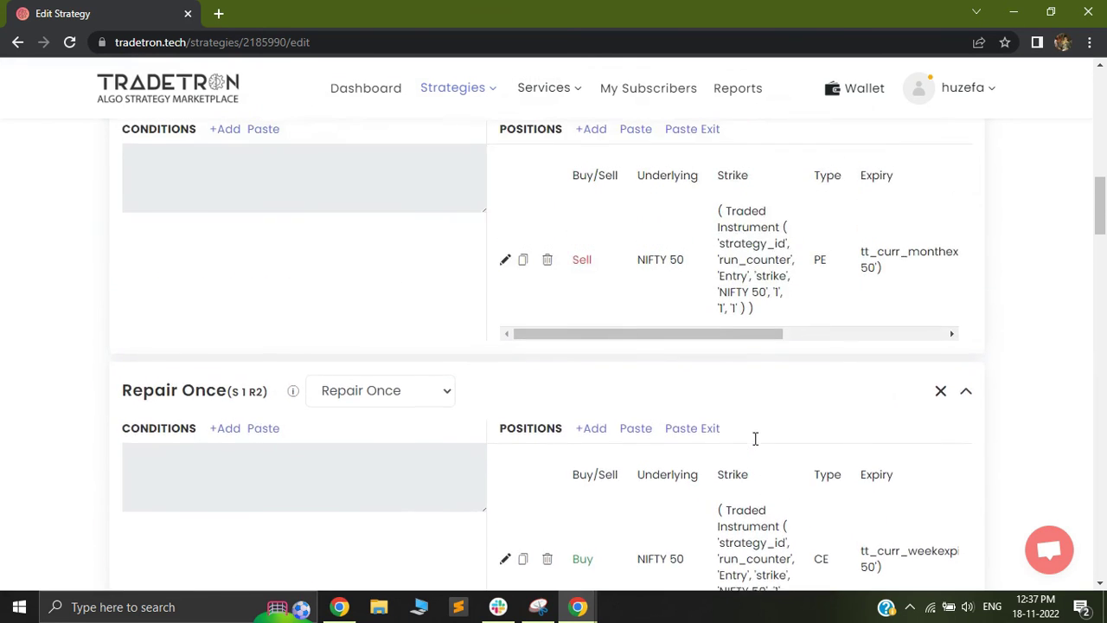
pyautogui.scroll(2, 754, 445)
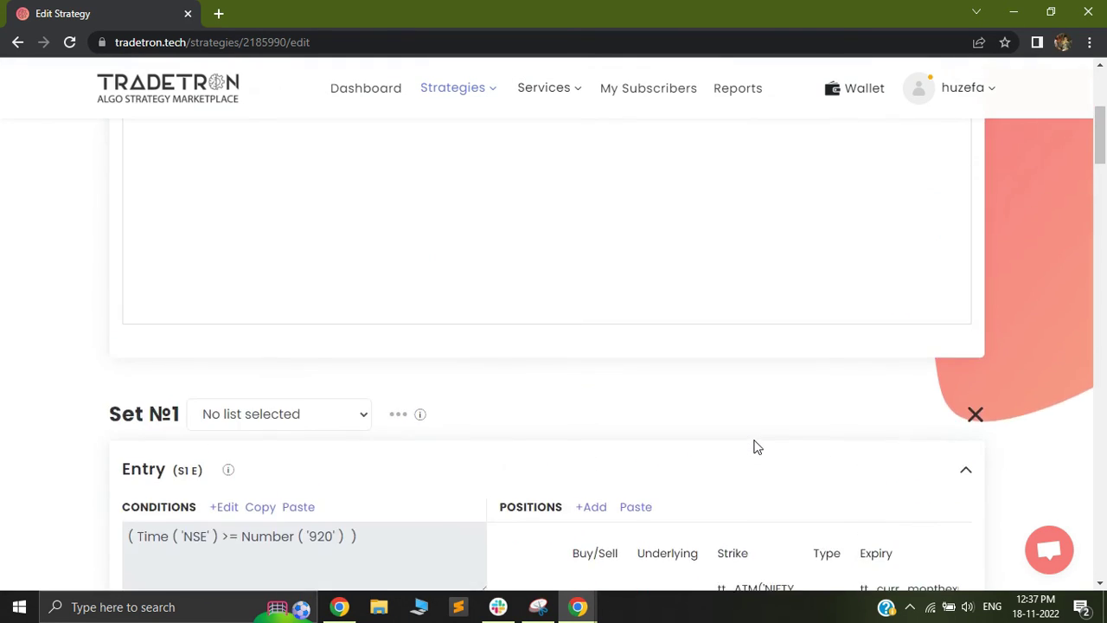
pyautogui.scroll(-1, 754, 445)
pyautogui.scroll(1, 754, 445)
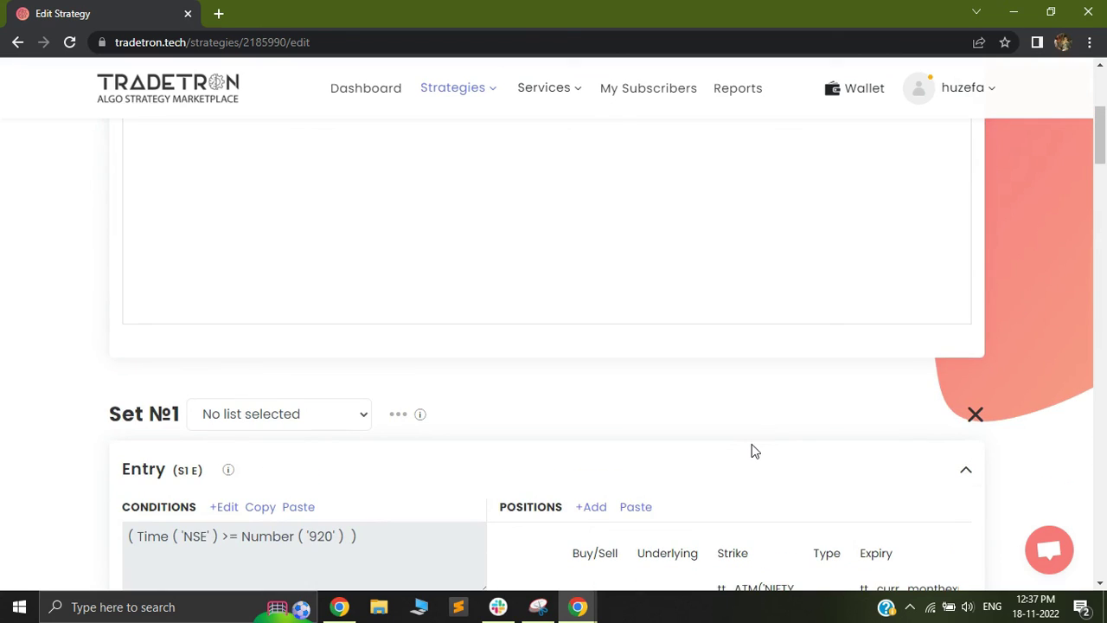